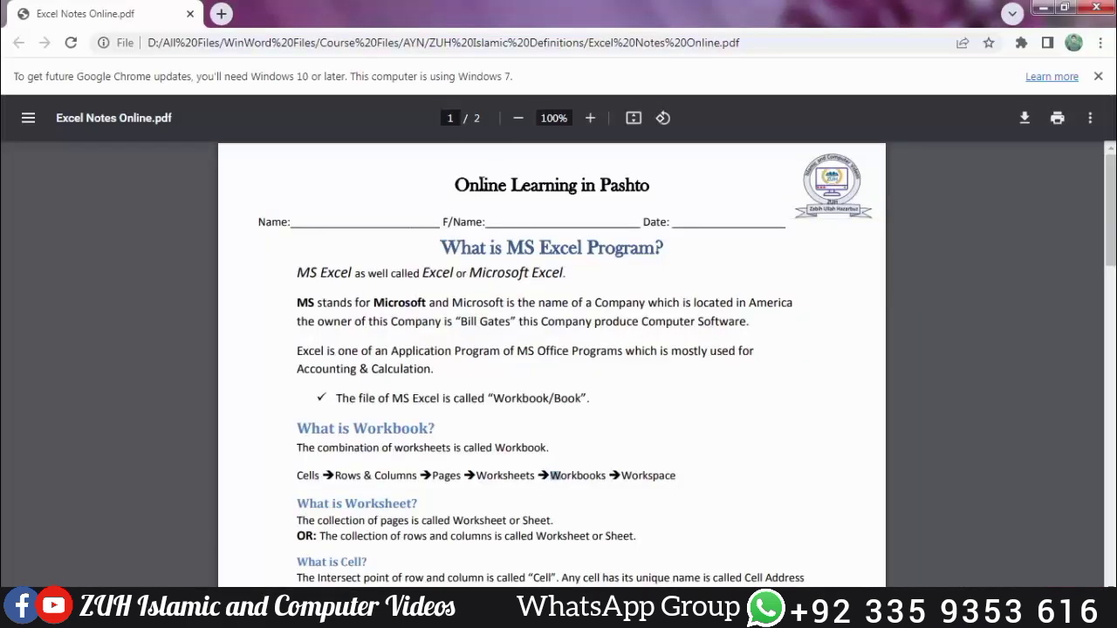
- Highlight the 'Online Learning in Pashto' title and the blank Date line in the notes
{"action": "left_click_drag", "start_coordinate": [455, 185], "coordinate": [655, 179]}
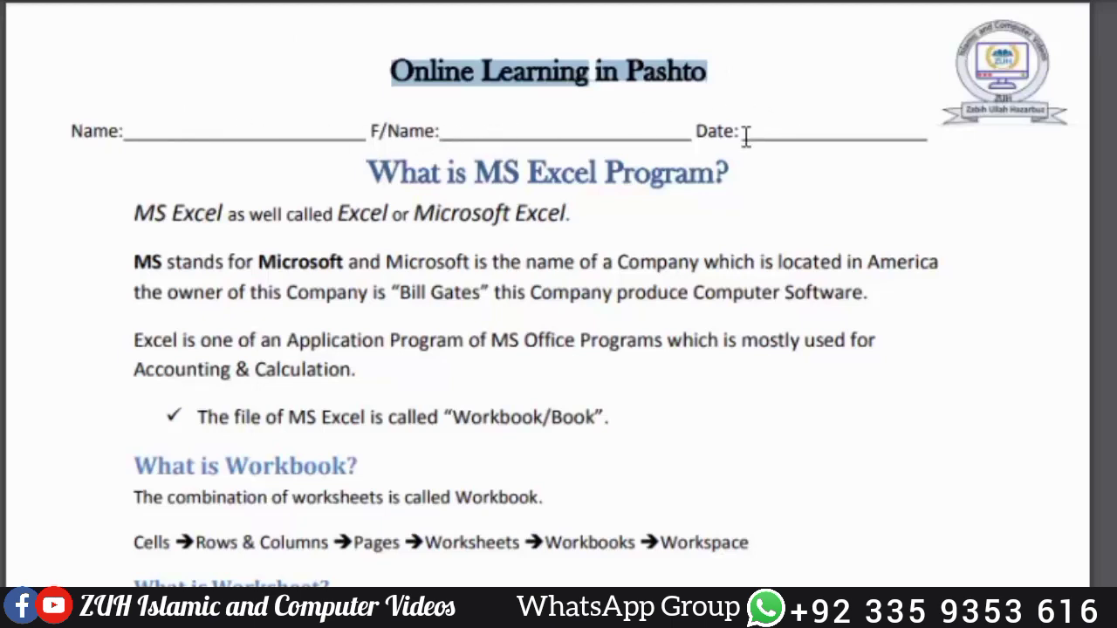
{"action": "left_click_drag", "start_coordinate": [746, 137], "coordinate": [950, 139]}
{"action": "left_click", "coordinate": [511, 209]}
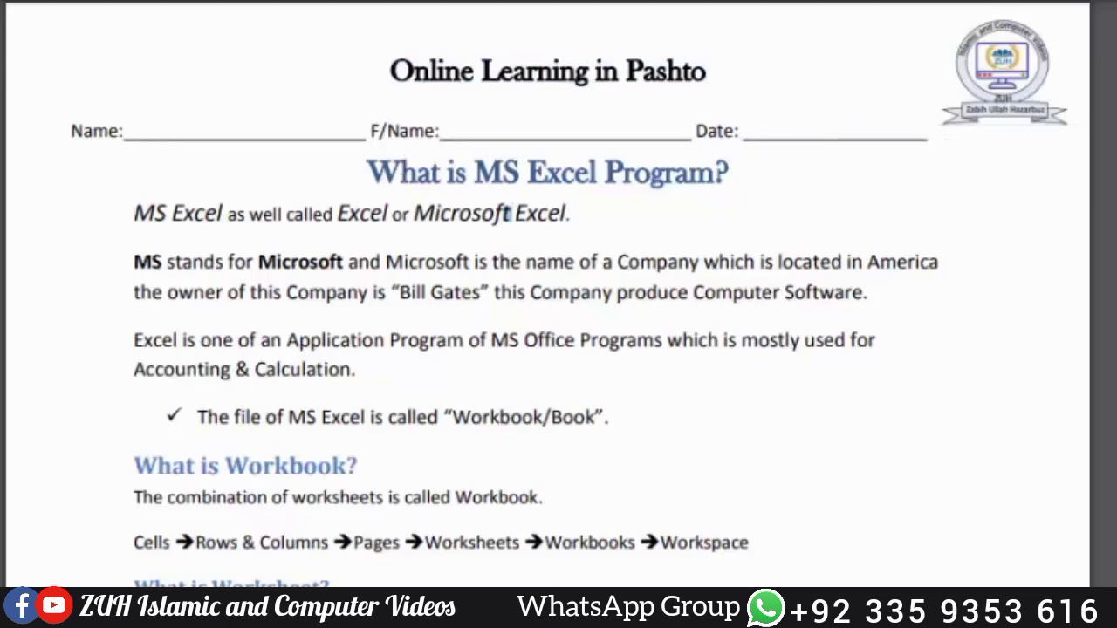
{"action": "scroll", "coordinate": [548, 294], "scroll_direction": "down", "scroll_amount": 3}
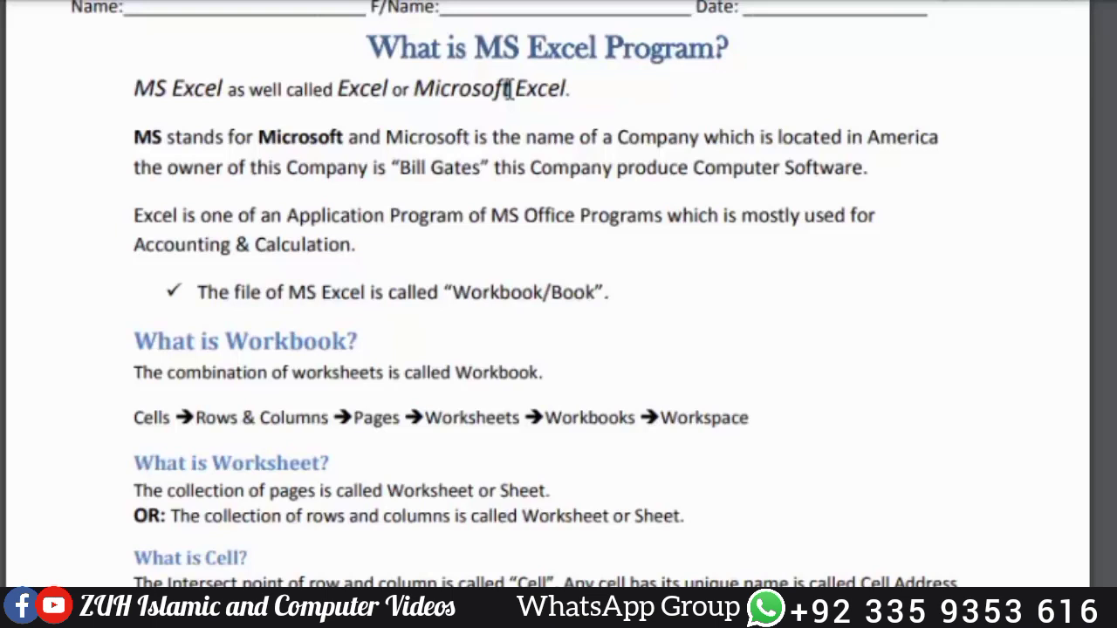
- Highlight 'MS Excel' in the heading, 'MS stands for Microsoft', and 'Company produce Computer Software'
{"action": "left_click_drag", "start_coordinate": [475, 48], "coordinate": [597, 48]}
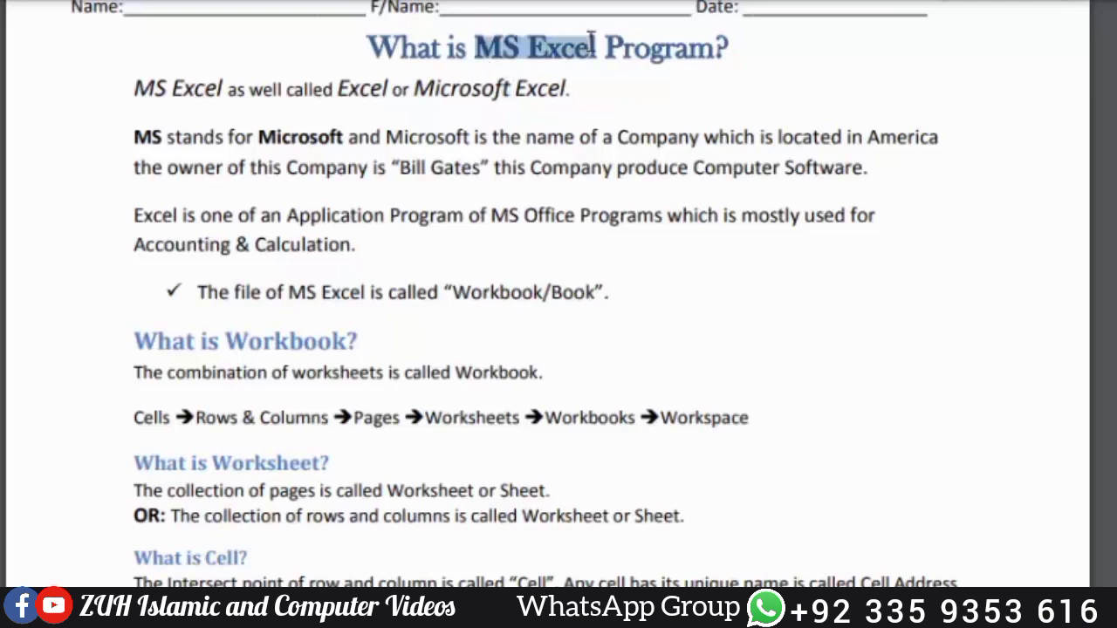
{"action": "left_click", "coordinate": [524, 42]}
{"action": "left_click_drag", "start_coordinate": [474, 48], "coordinate": [521, 48]}
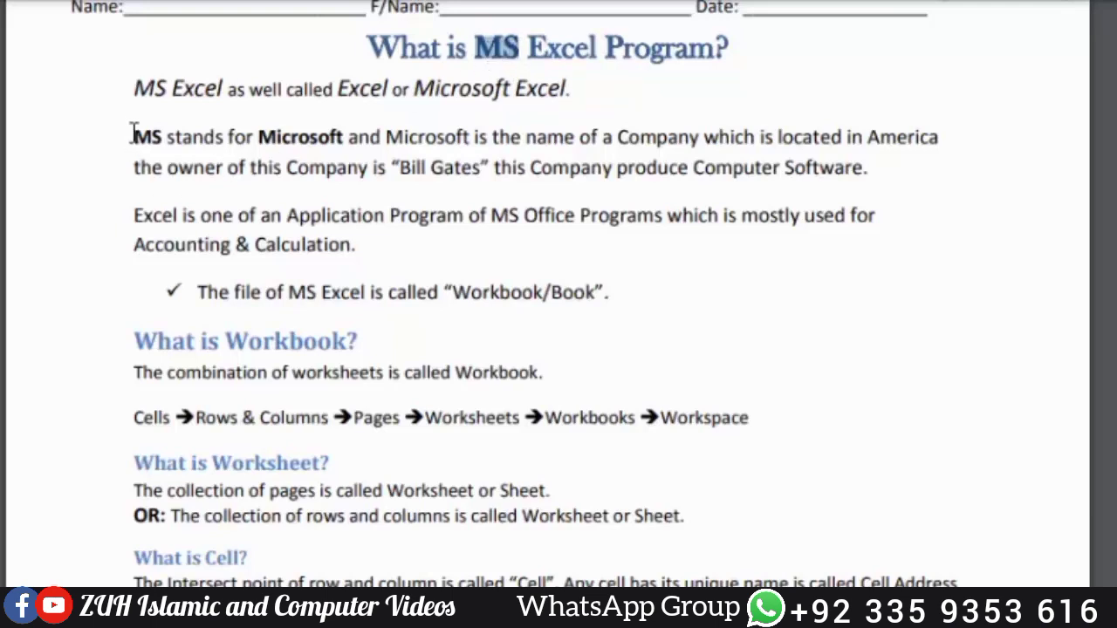
{"action": "left_click_drag", "start_coordinate": [134, 137], "coordinate": [347, 137]}
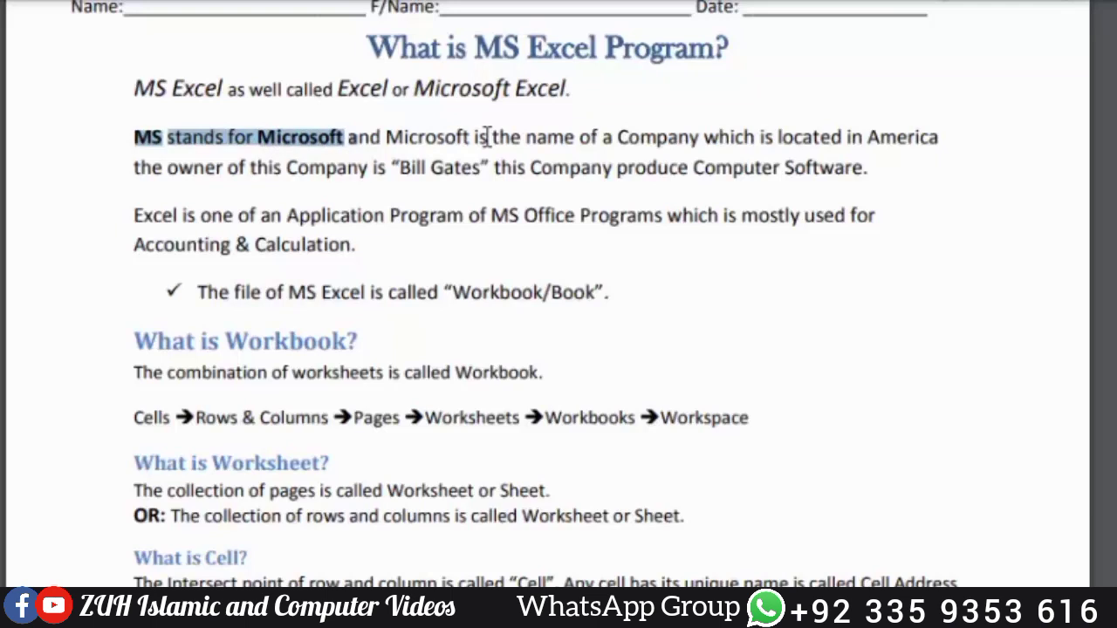
{"action": "mouse_move", "coordinate": [530, 167]}
{"action": "left_mouse_down"}
{"action": "mouse_move", "coordinate": [761, 128]}
{"action": "mouse_move", "coordinate": [859, 176]}
{"action": "left_mouse_up"}
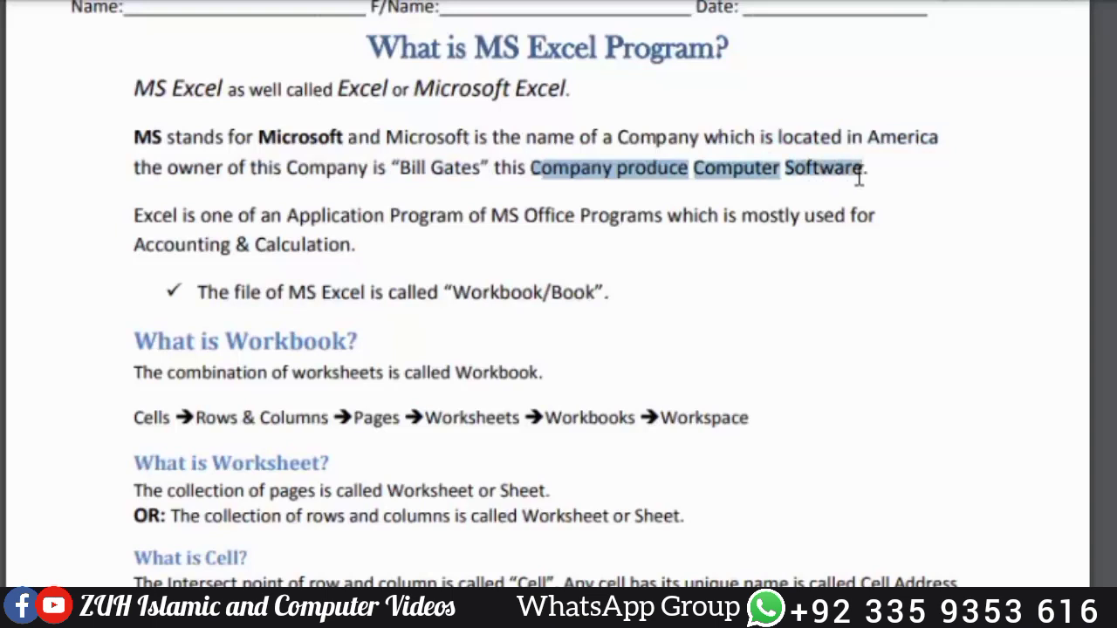
- Highlight the words Microsoft, Company, America and owner, the owner's name, and 'Computer Software'
{"action": "double_click", "coordinate": [296, 135]}
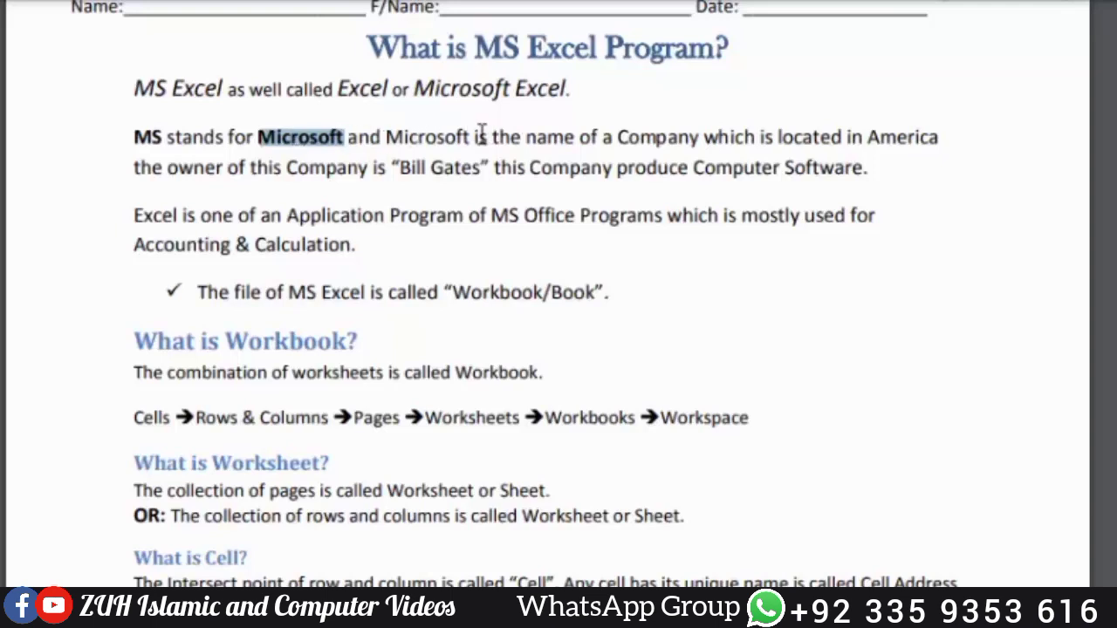
{"action": "double_click", "coordinate": [659, 137]}
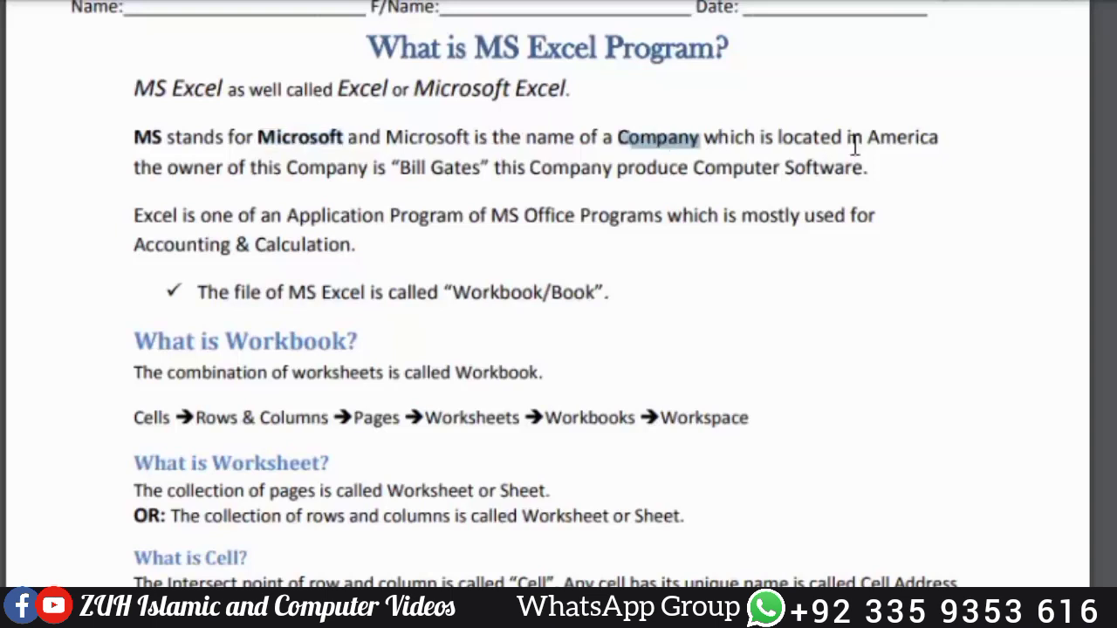
{"action": "left_click", "coordinate": [901, 135]}
{"action": "double_click", "coordinate": [902, 135]}
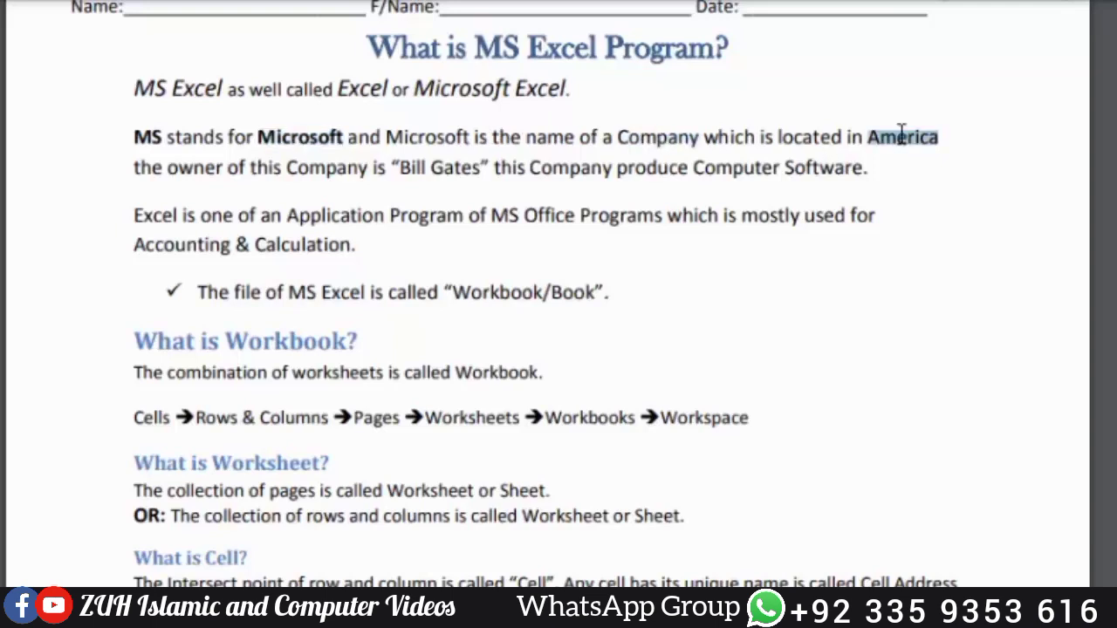
{"action": "double_click", "coordinate": [218, 167]}
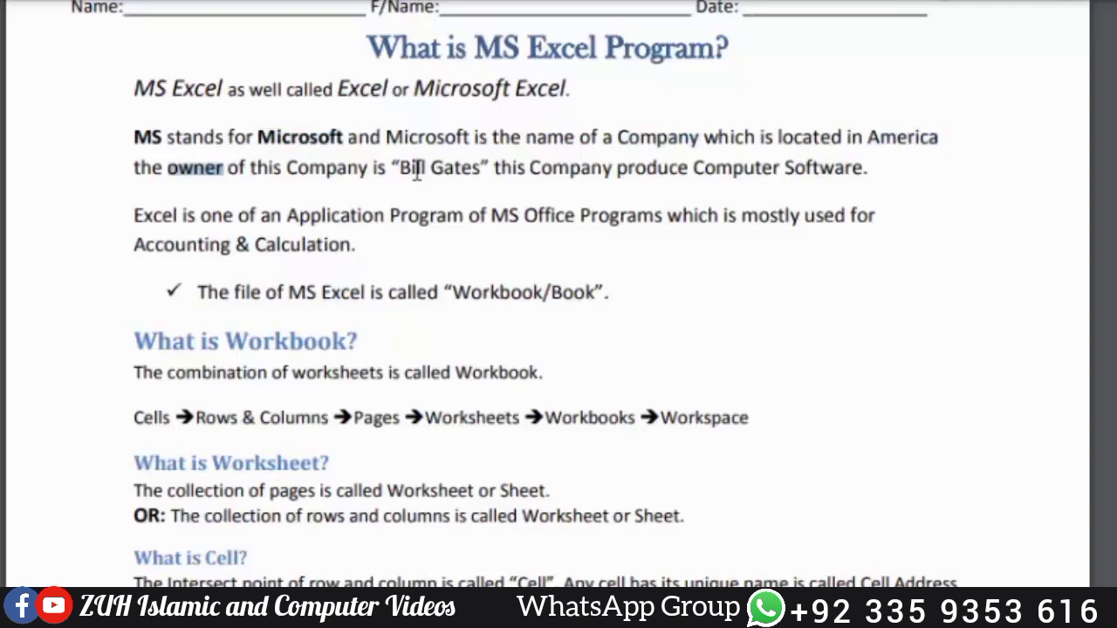
{"action": "left_click_drag", "start_coordinate": [392, 167], "coordinate": [424, 168]}
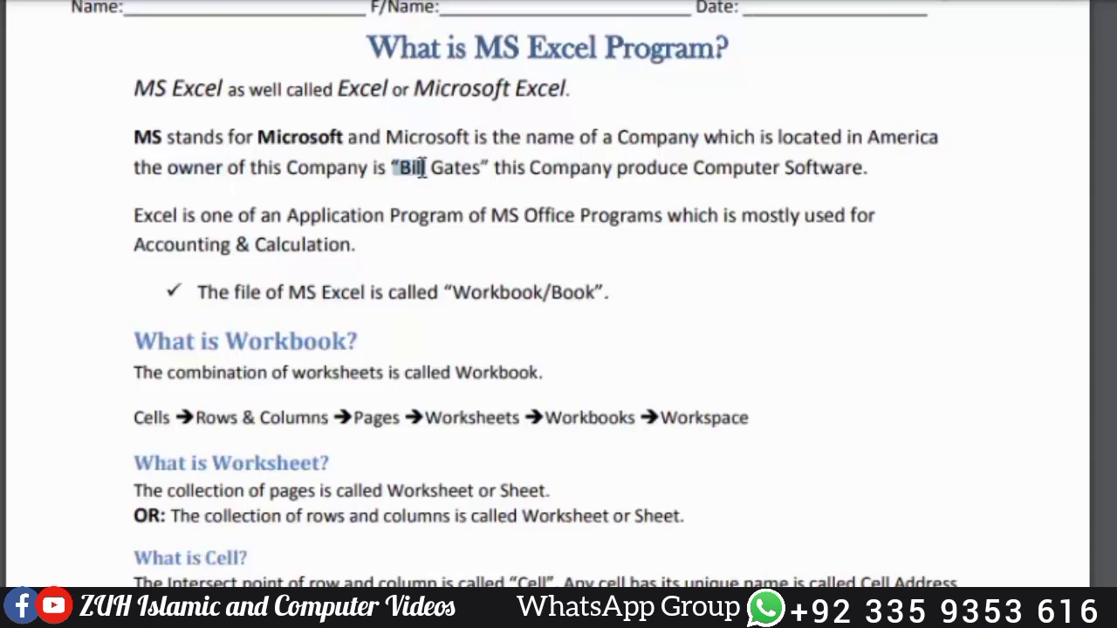
{"action": "left_click", "coordinate": [702, 170]}
{"action": "left_click_drag", "start_coordinate": [696, 169], "coordinate": [847, 178]}
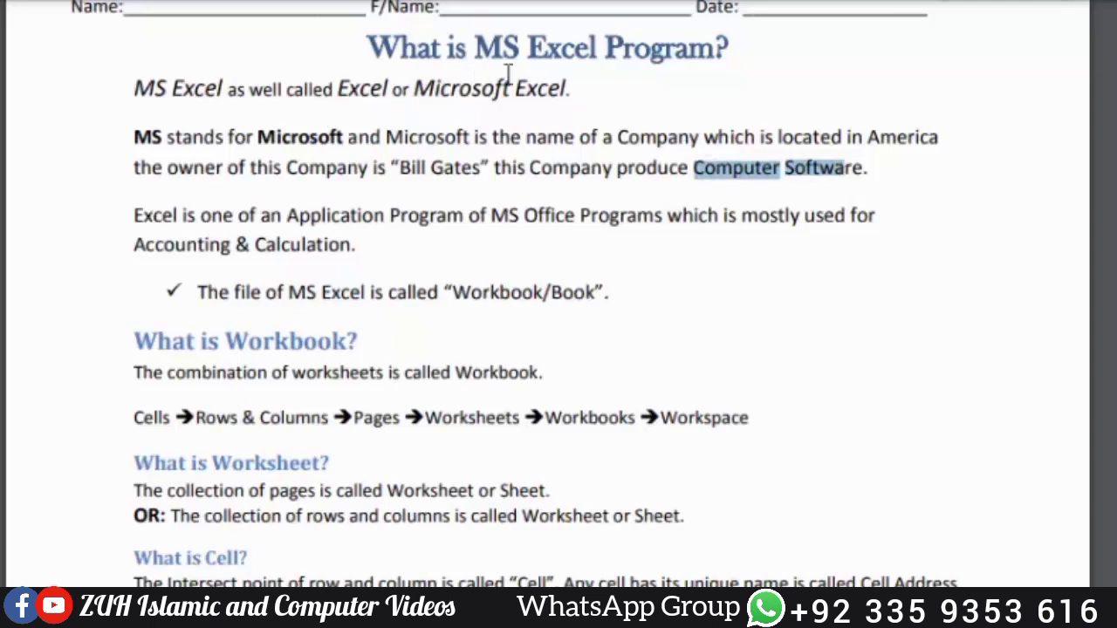
- Highlight 'Excel' and 'MS' in the heading and the sentence calling Excel an Office program
{"action": "left_click_drag", "start_coordinate": [528, 48], "coordinate": [621, 48]}
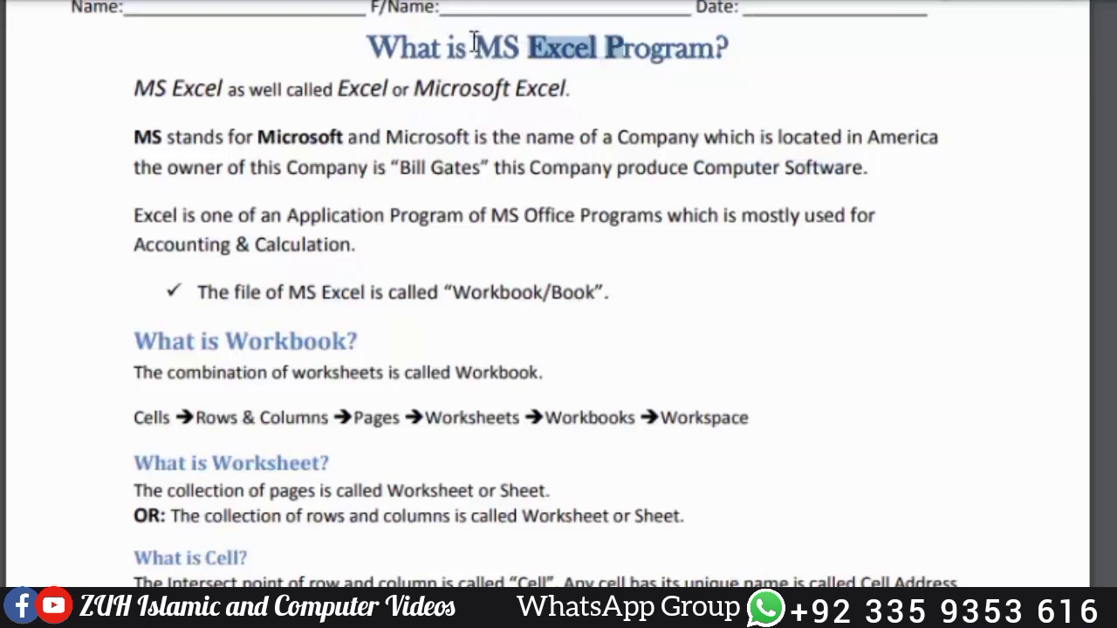
{"action": "left_click_drag", "start_coordinate": [474, 48], "coordinate": [521, 48]}
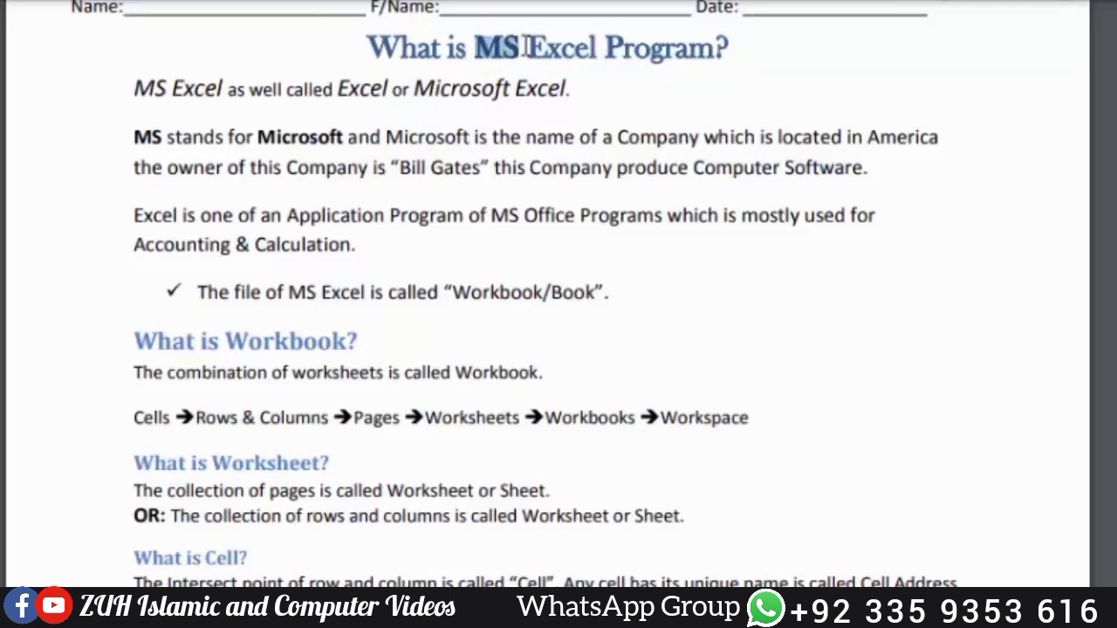
{"action": "left_click_drag", "start_coordinate": [527, 48], "coordinate": [597, 50]}
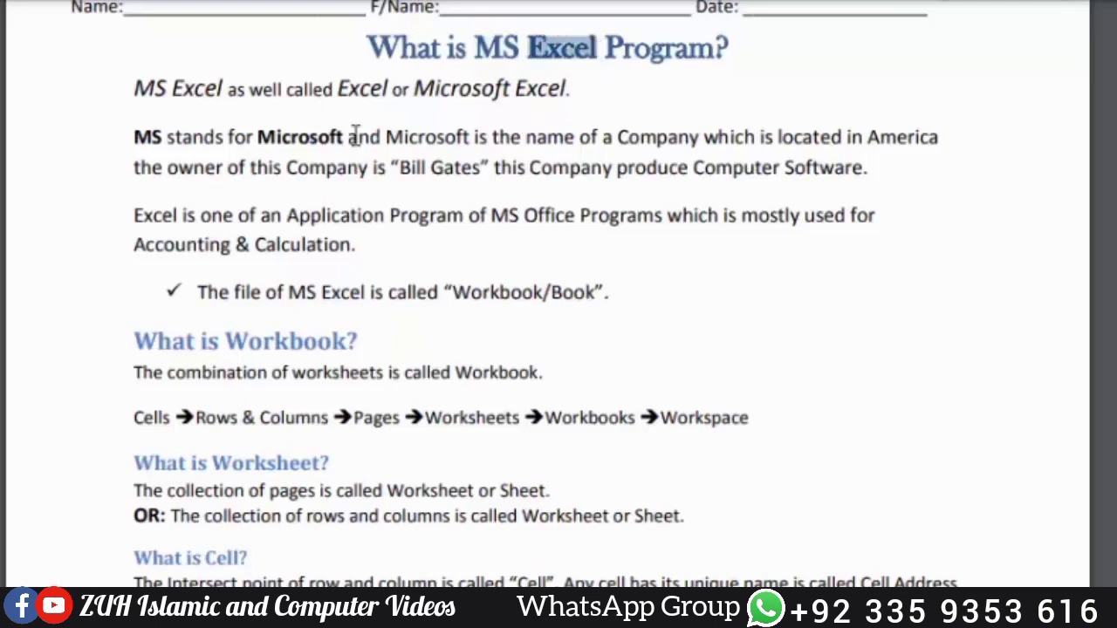
{"action": "left_click_drag", "start_coordinate": [133, 215], "coordinate": [648, 219]}
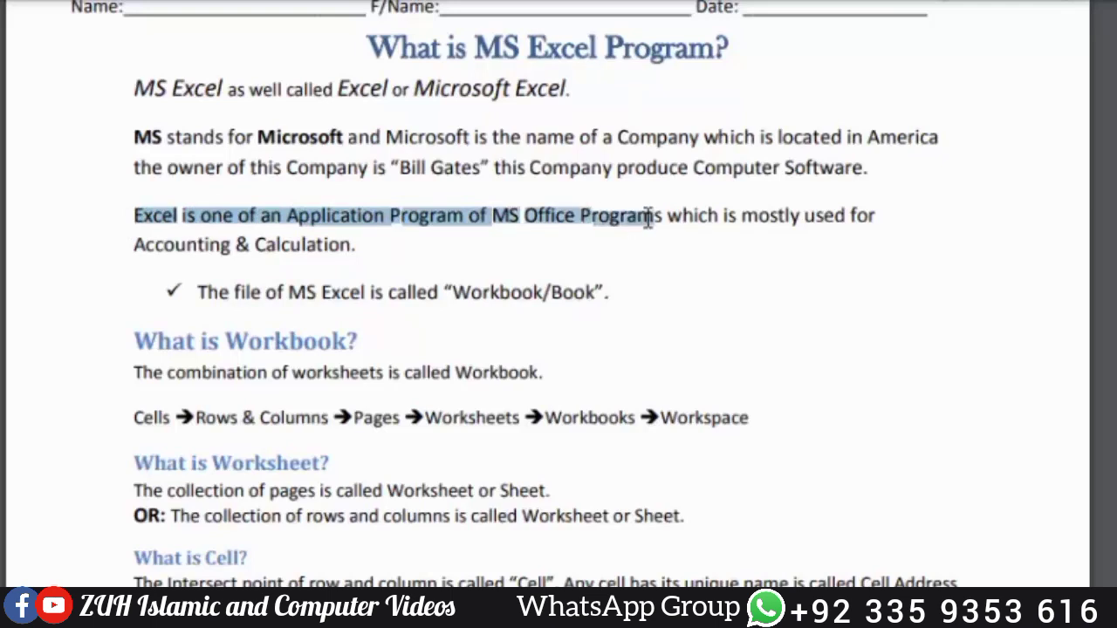
{"action": "left_click", "coordinate": [301, 239]}
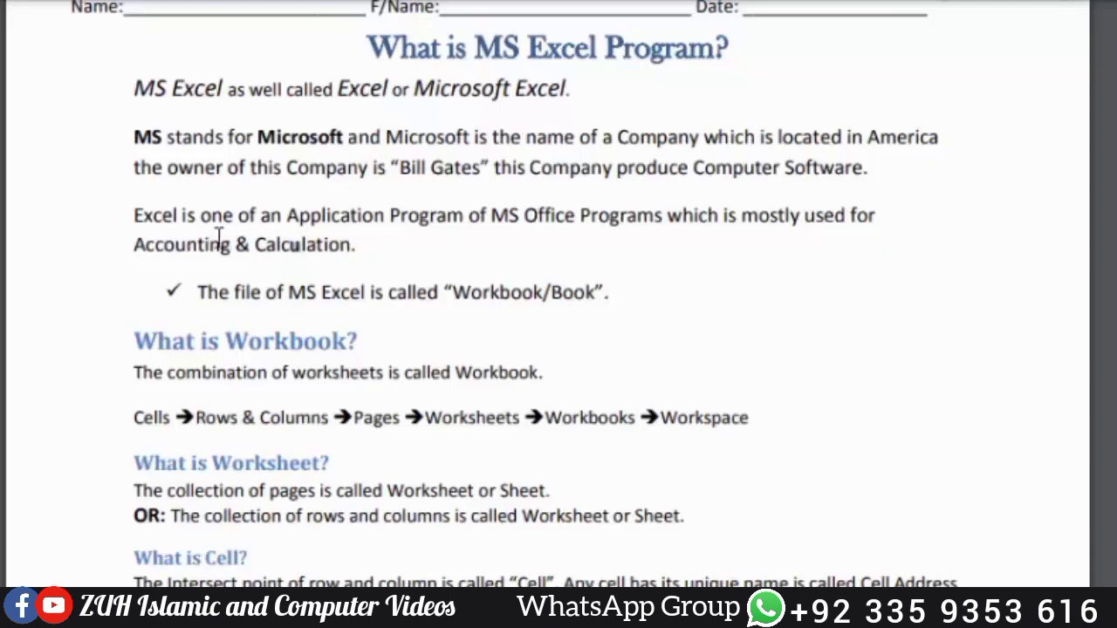
- Highlight 'Accounting & Calculation' and the sentence saying Excel files are called Workbook/Book
{"action": "triple_click", "coordinate": [294, 244]}
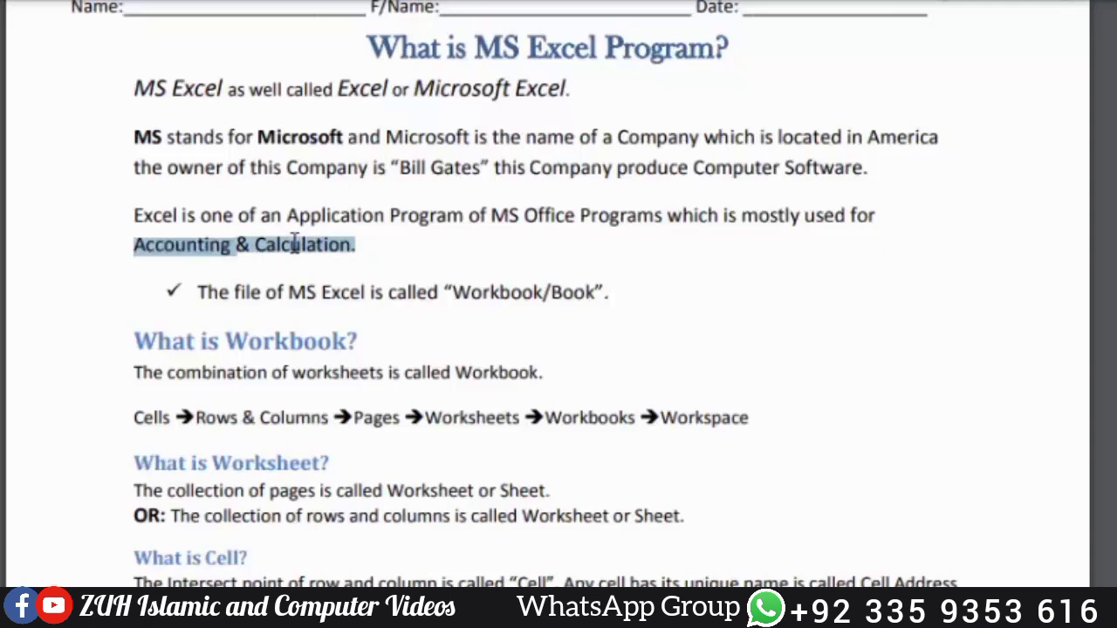
{"action": "left_click_drag", "start_coordinate": [197, 292], "coordinate": [558, 299]}
{"action": "double_click", "coordinate": [464, 292]}
{"action": "triple_click", "coordinate": [570, 297]}
{"action": "left_click", "coordinate": [571, 298]}
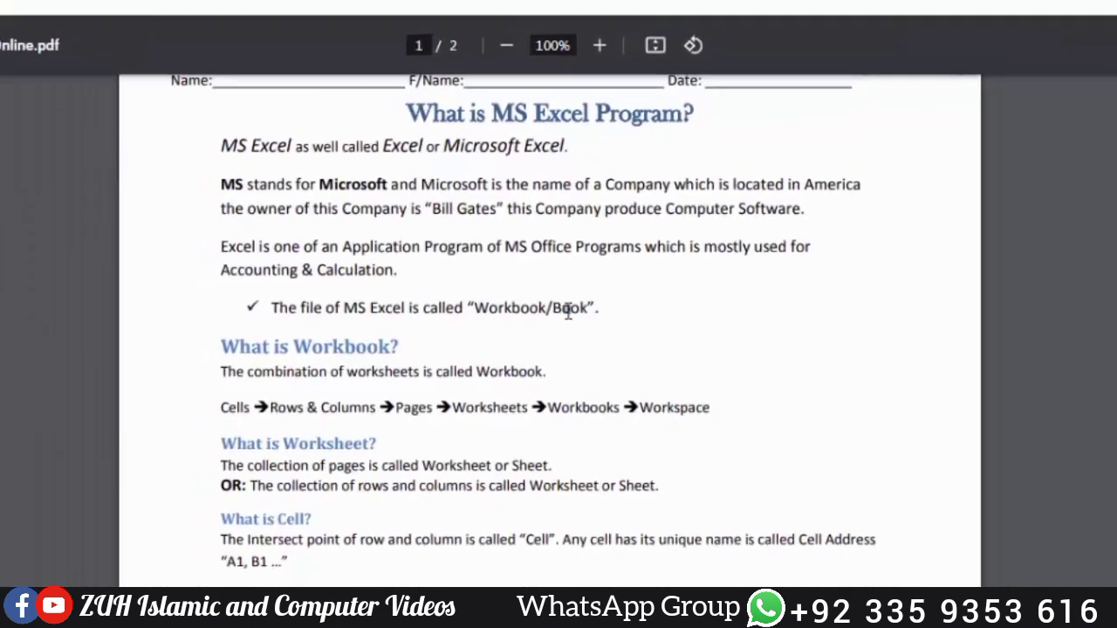
- Launch Microsoft Excel 2010 through a Start menu search for 'excel' and restore it to a smaller window
{"action": "key", "text": "super"}
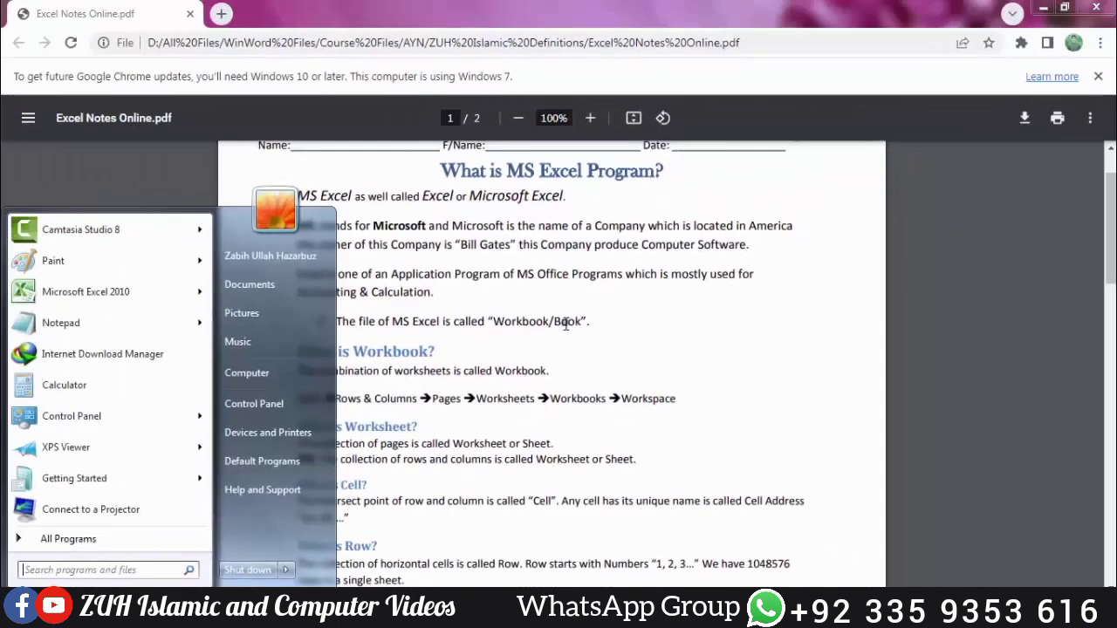
{"action": "type", "text": "excel"}
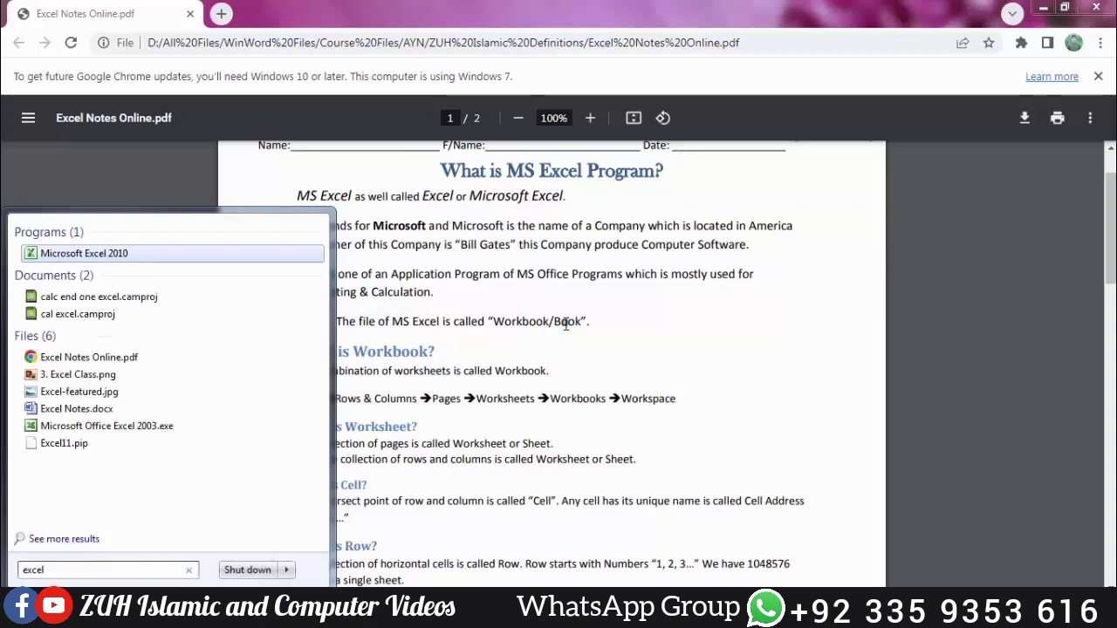
{"action": "key", "text": "Return"}
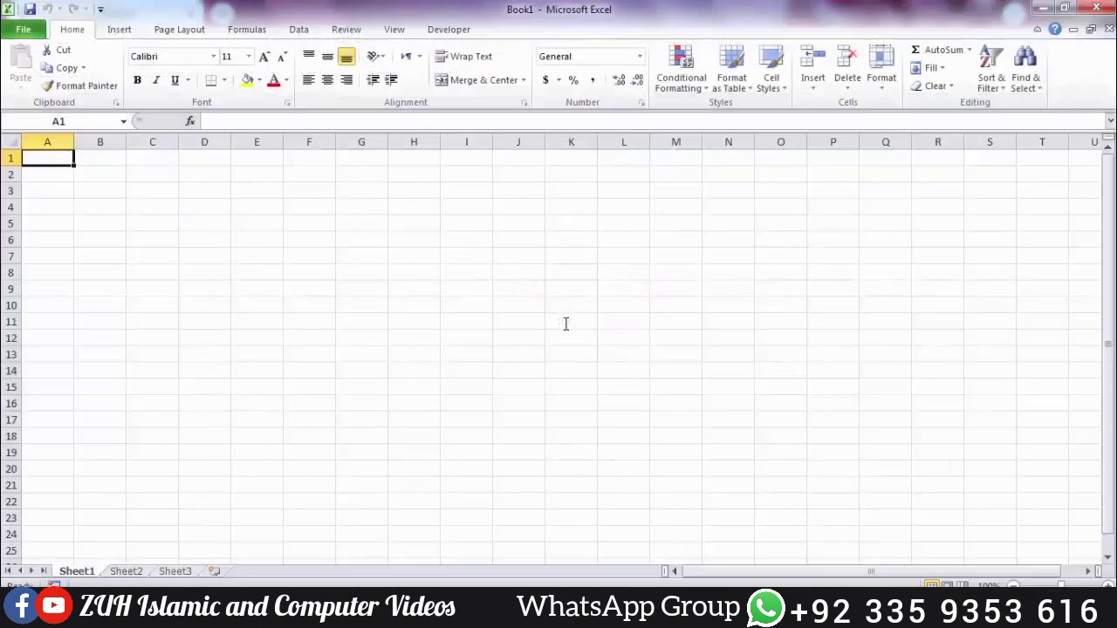
{"action": "mouse_move", "coordinate": [523, 9]}
{"action": "left_mouse_down"}
{"action": "mouse_move", "coordinate": [486, 180]}
{"action": "mouse_move", "coordinate": [507, 250]}
{"action": "left_mouse_up"}
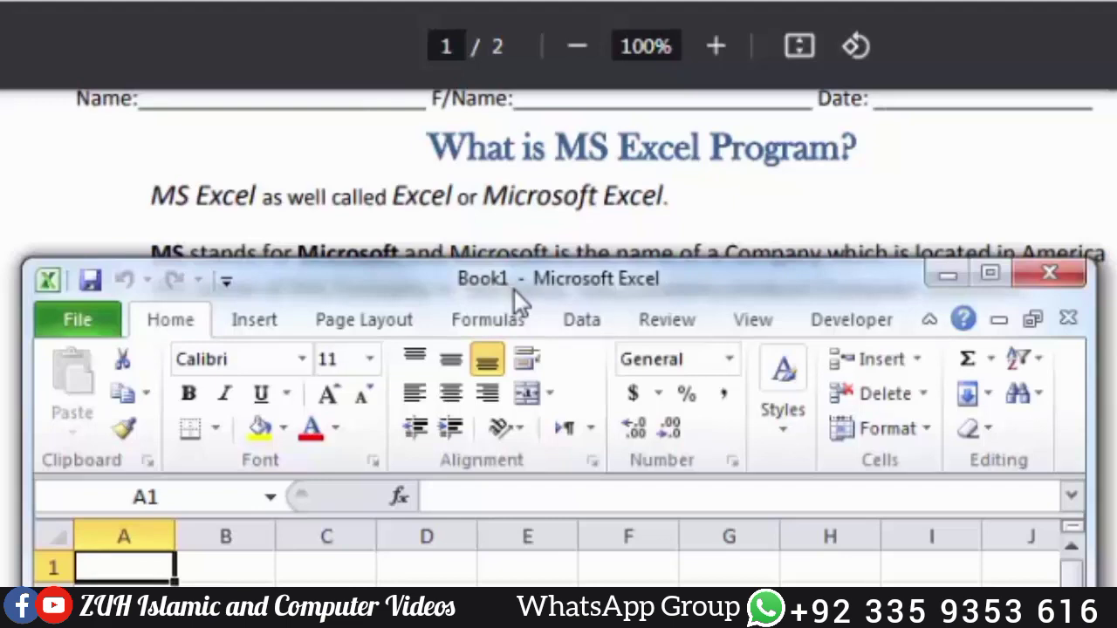
- Minimize Excel, then highlight the 'What is Workbook?' heading and its definition in the PDF
{"action": "left_click", "coordinate": [948, 274]}
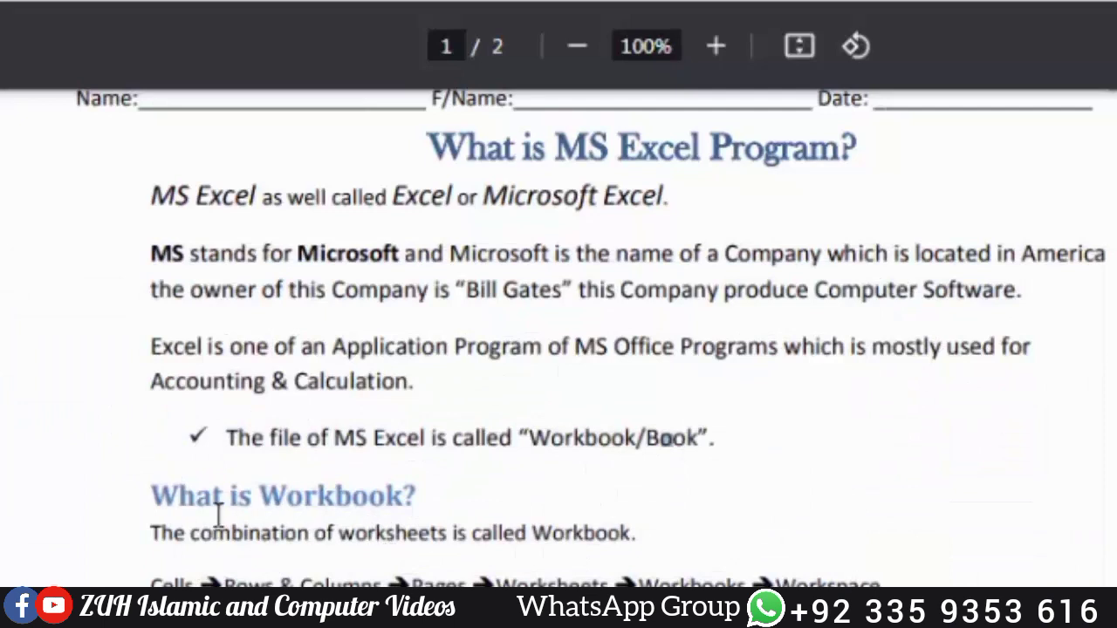
{"action": "double_click", "coordinate": [162, 495]}
{"action": "left_click_drag", "start_coordinate": [249, 493], "coordinate": [414, 495]}
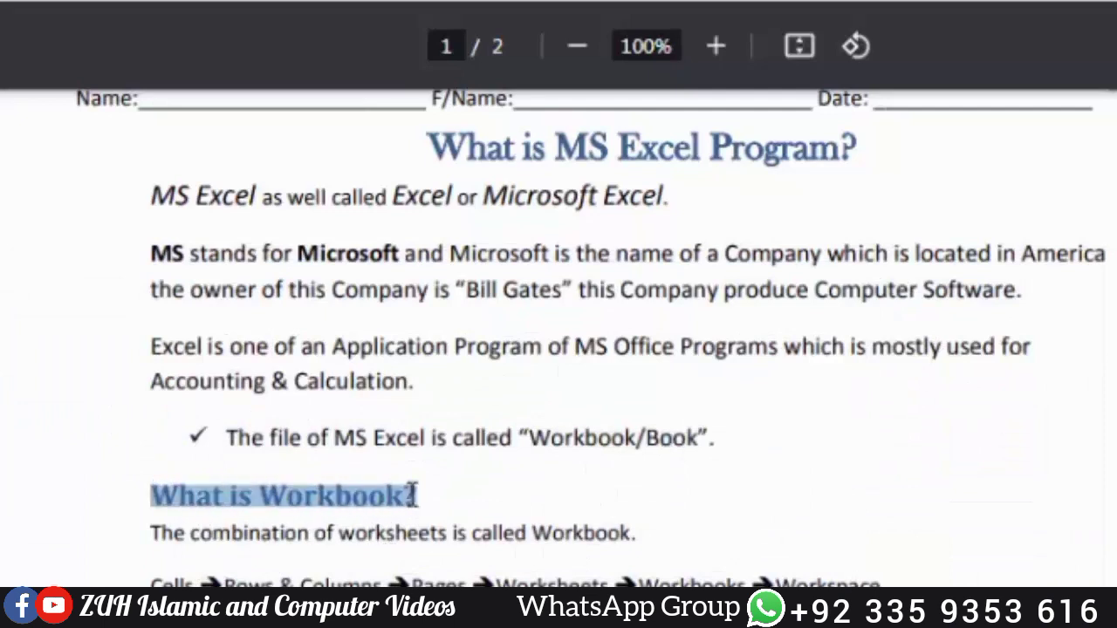
{"action": "left_click_drag", "start_coordinate": [202, 534], "coordinate": [644, 535]}
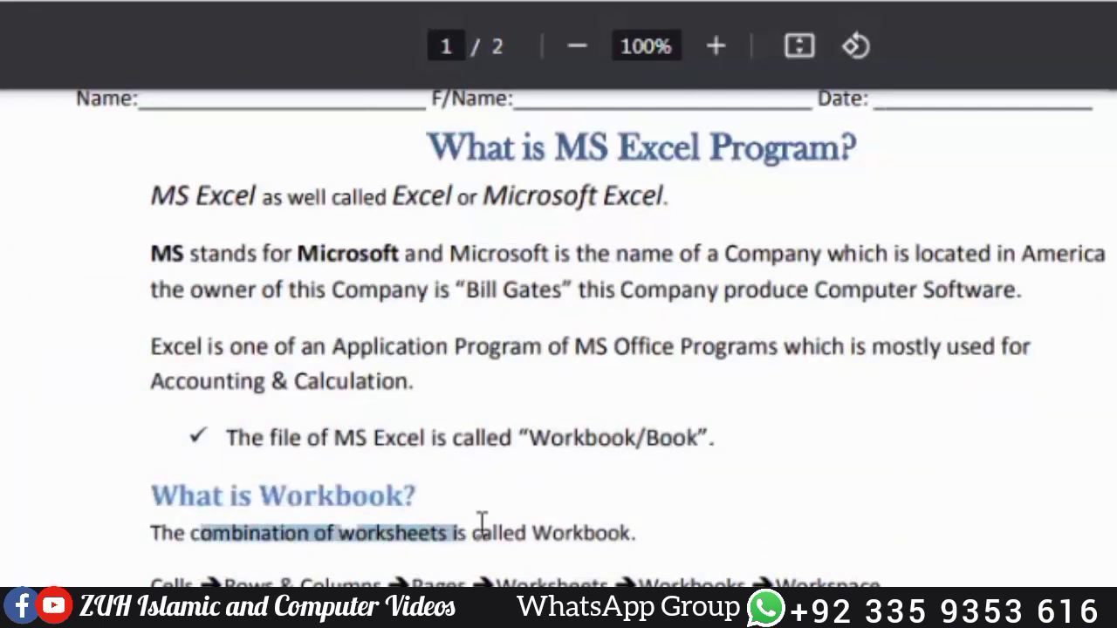
{"action": "left_click", "coordinate": [649, 531]}
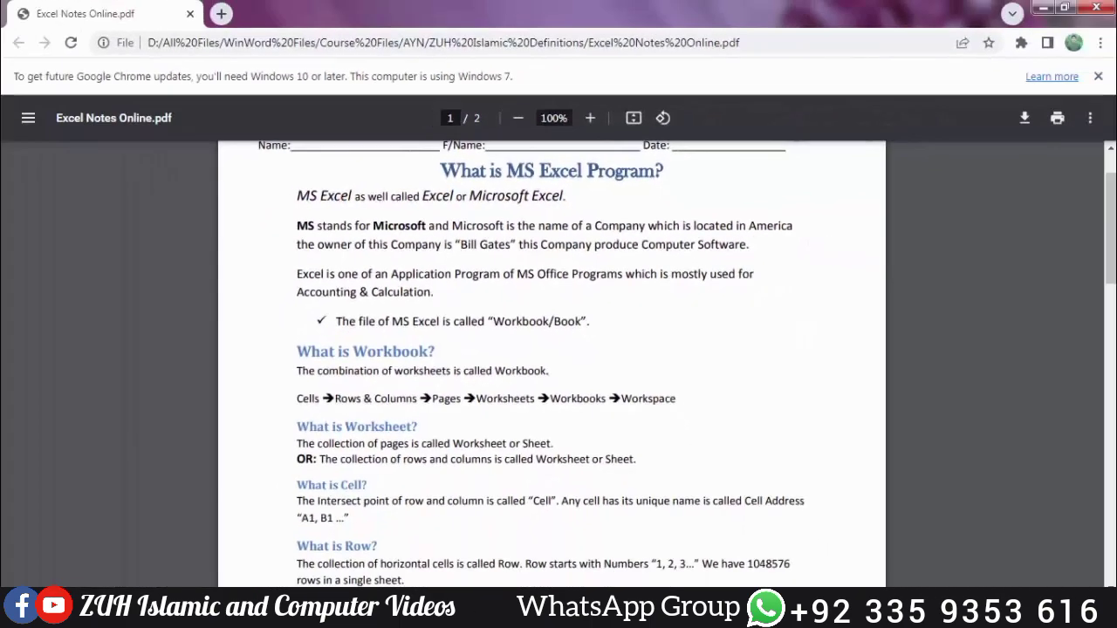
- Bring the Excel workbook back from the taskbar and maximize it
{"action": "mouse_move", "coordinate": [428, 617]}
{"action": "left_click", "coordinate": [427, 532]}
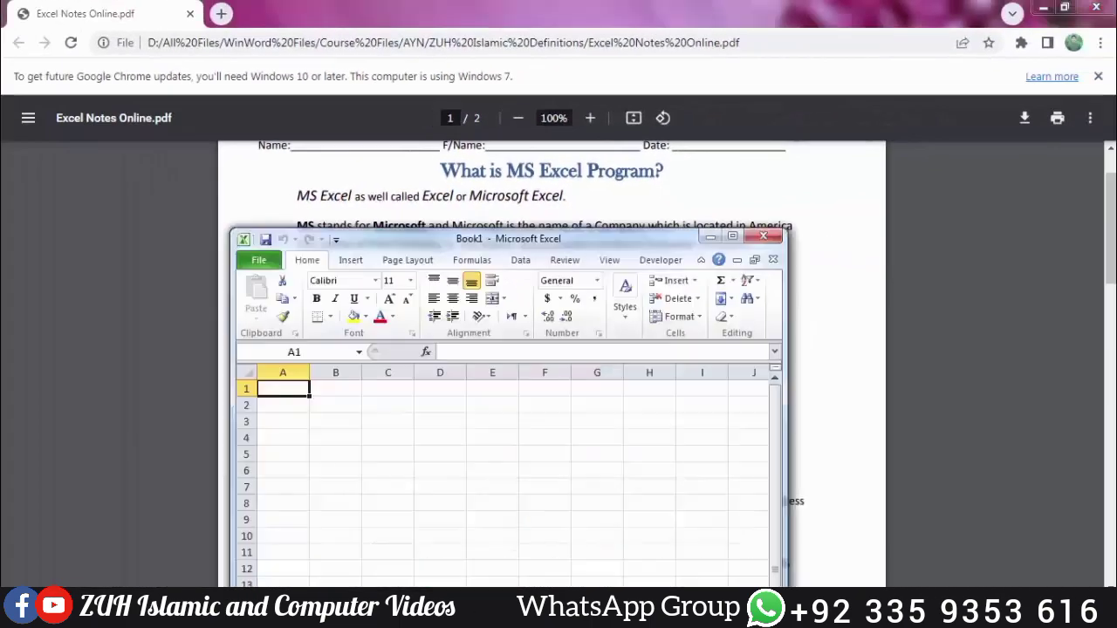
{"action": "left_click", "coordinate": [732, 236]}
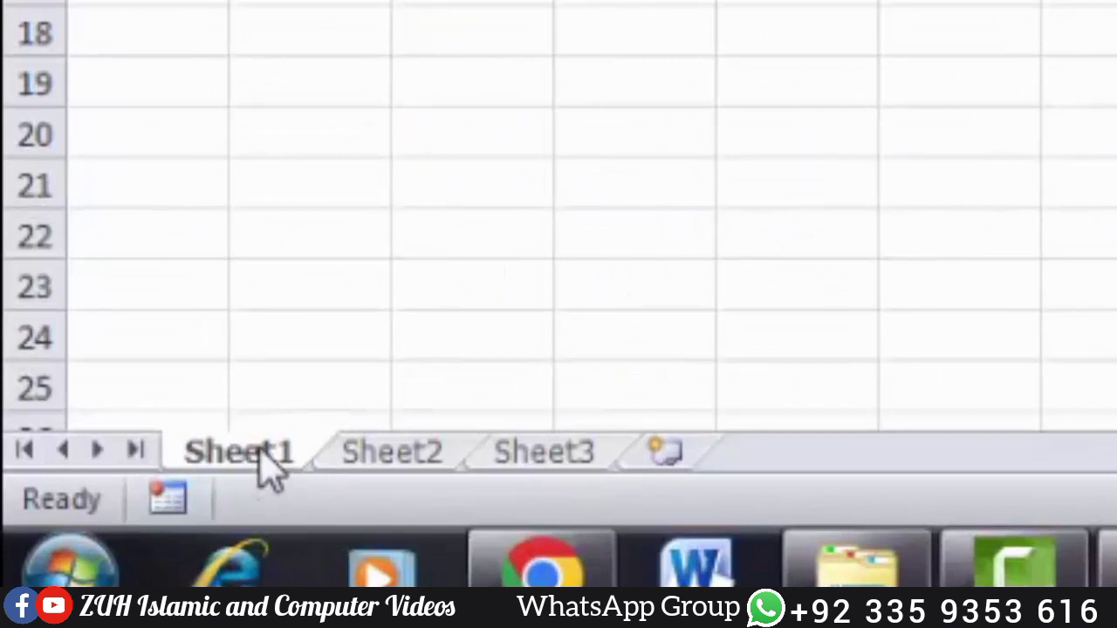
- Look through Sheet2 and Sheet3, then insert two new worksheets, Sheet4 and Sheet5
{"action": "left_click", "coordinate": [404, 457]}
{"action": "left_click", "coordinate": [538, 465]}
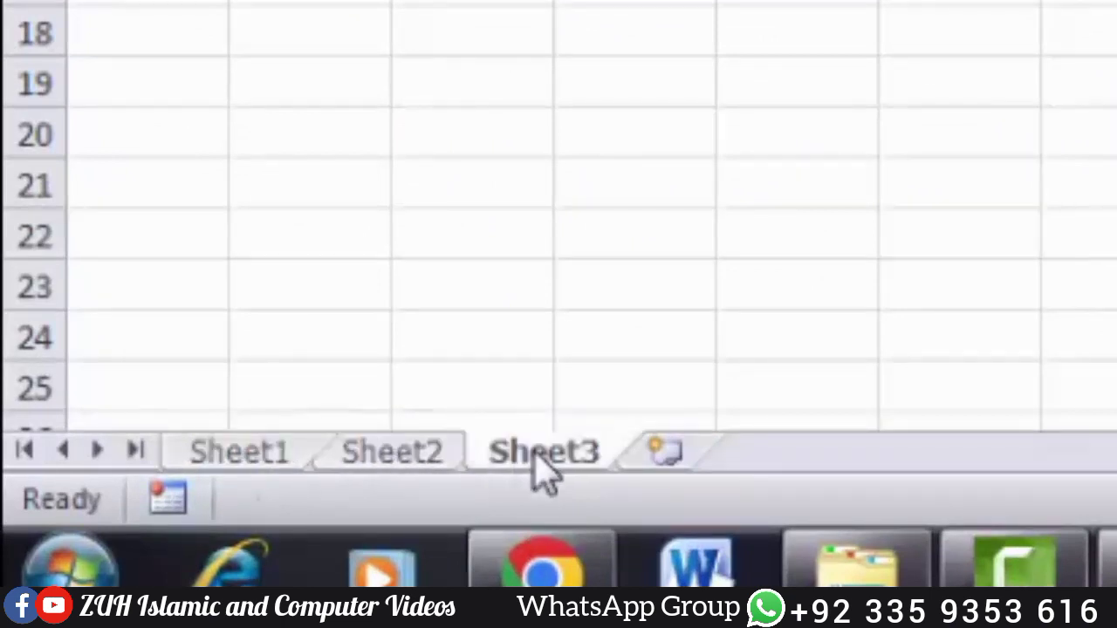
{"action": "left_click", "coordinate": [673, 452]}
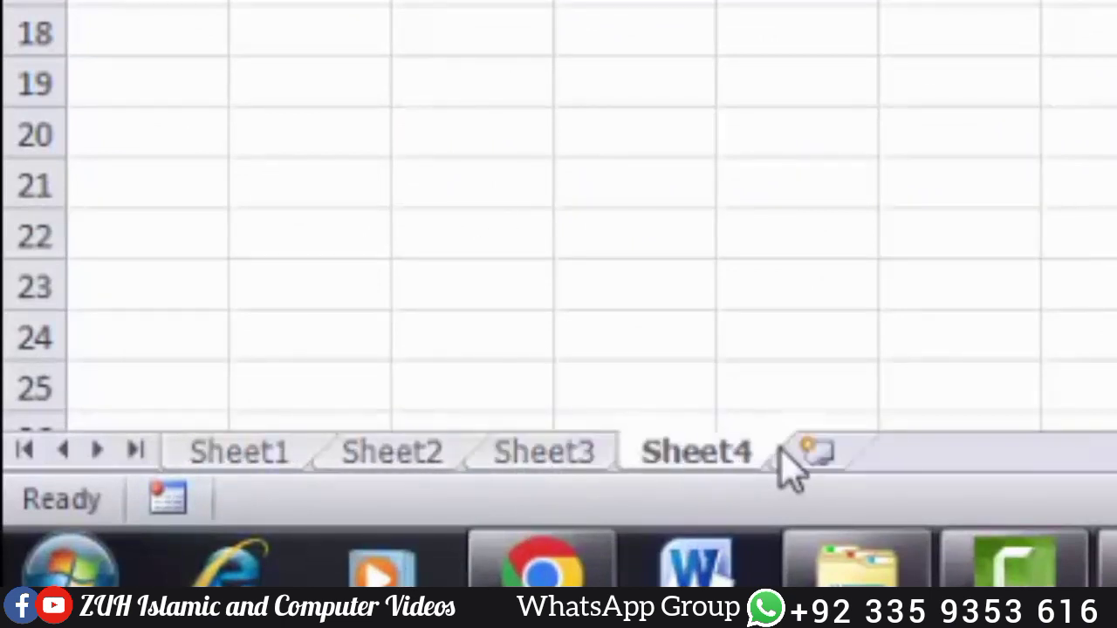
{"action": "left_click", "coordinate": [816, 452]}
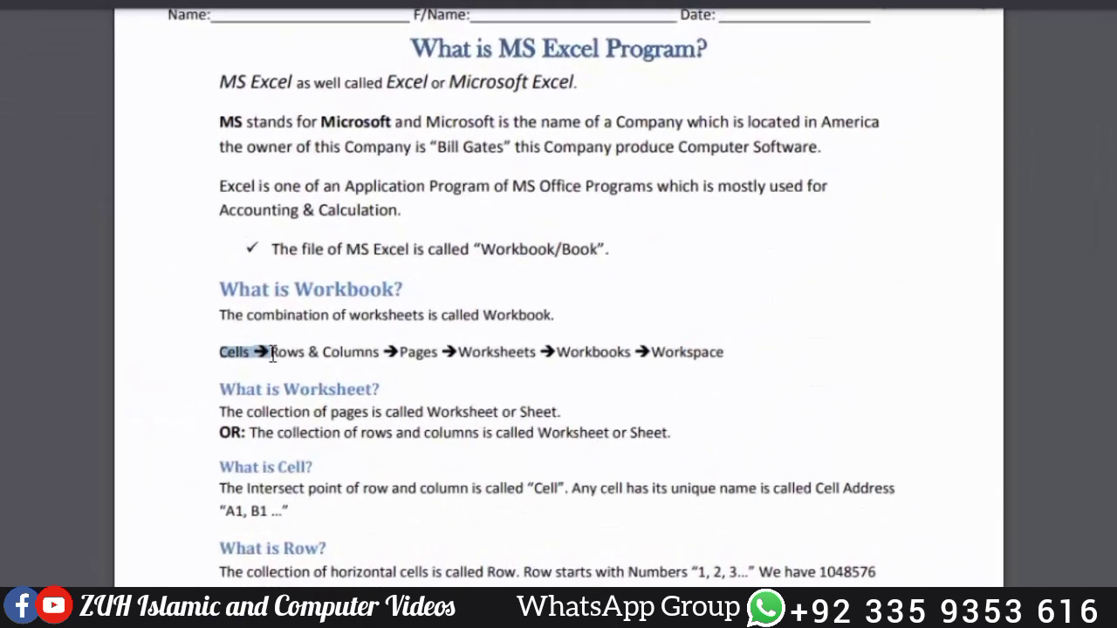
{"action": "left_click_drag", "start_coordinate": [336, 398], "coordinate": [415, 398]}
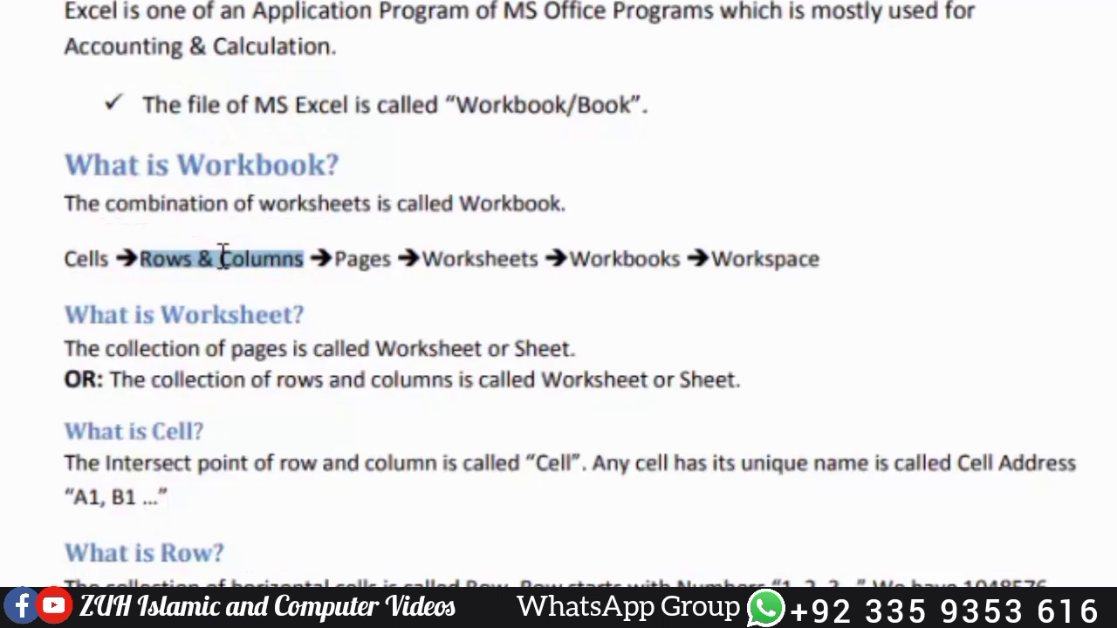
{"action": "left_click_drag", "start_coordinate": [313, 258], "coordinate": [821, 259]}
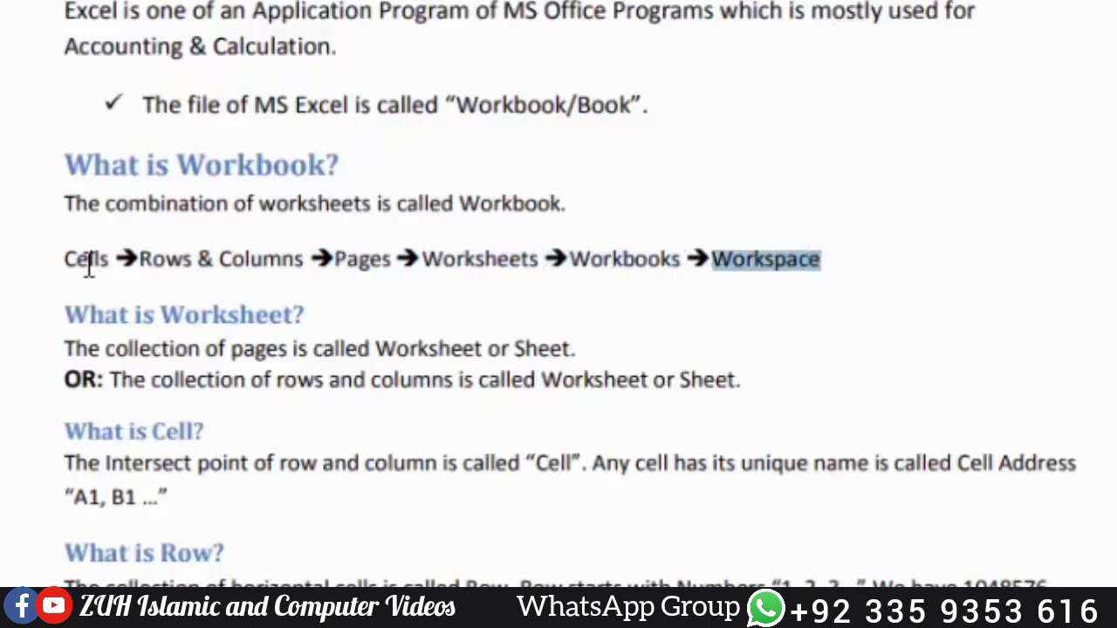
{"action": "left_click_drag", "start_coordinate": [60, 259], "coordinate": [114, 264]}
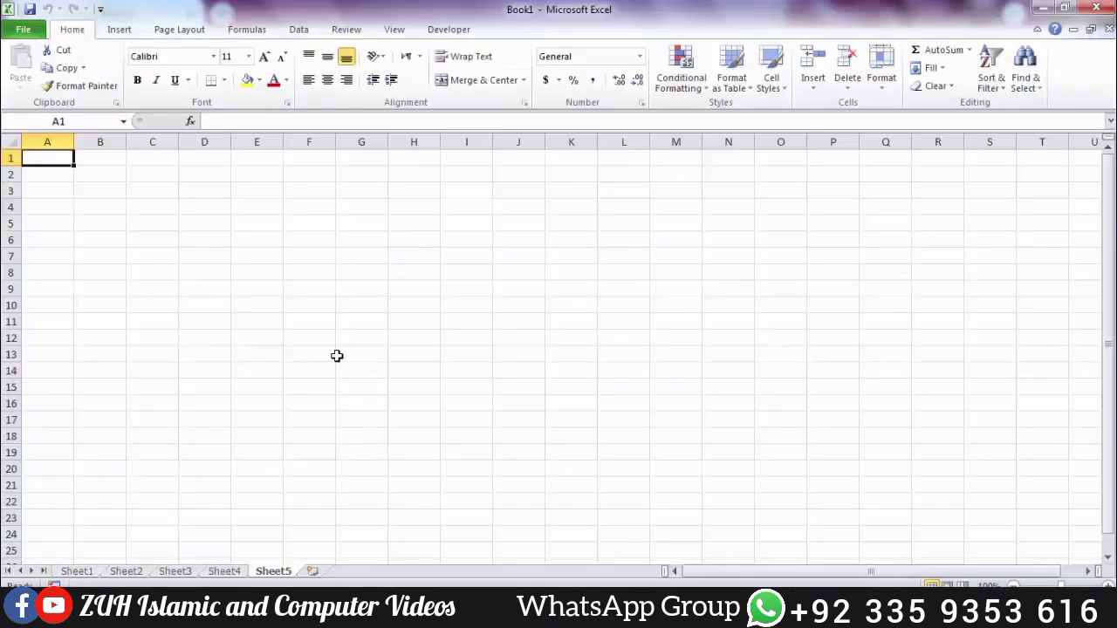
{"action": "left_click", "coordinate": [323, 338]}
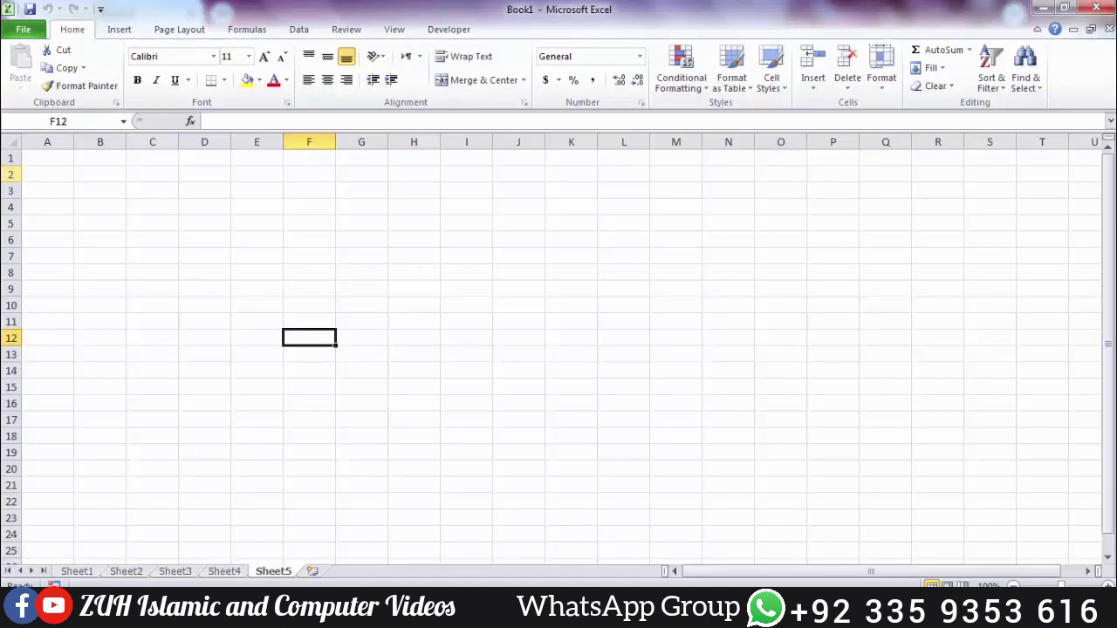
{"action": "left_click", "coordinate": [8, 192]}
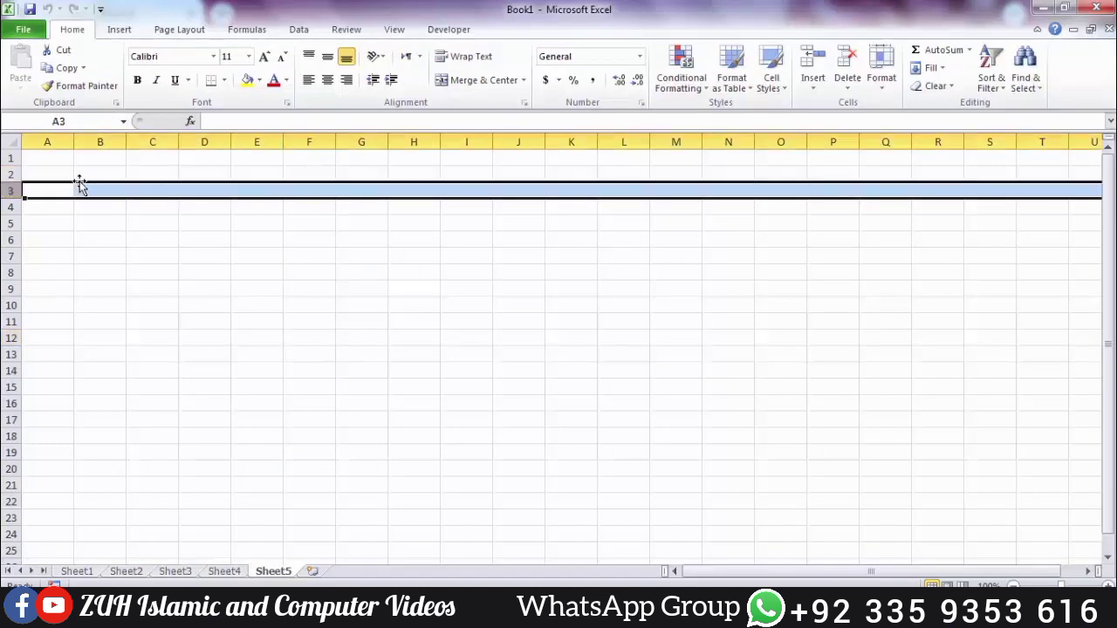
{"action": "left_click", "coordinate": [142, 142]}
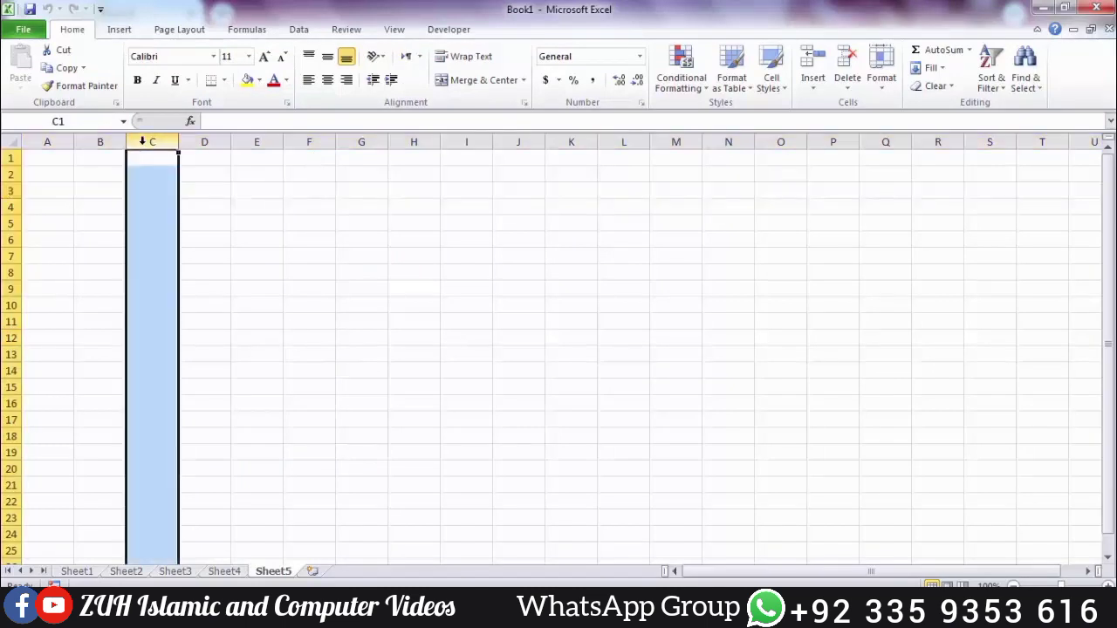
{"action": "left_click_drag", "start_coordinate": [240, 238], "coordinate": [243, 255]}
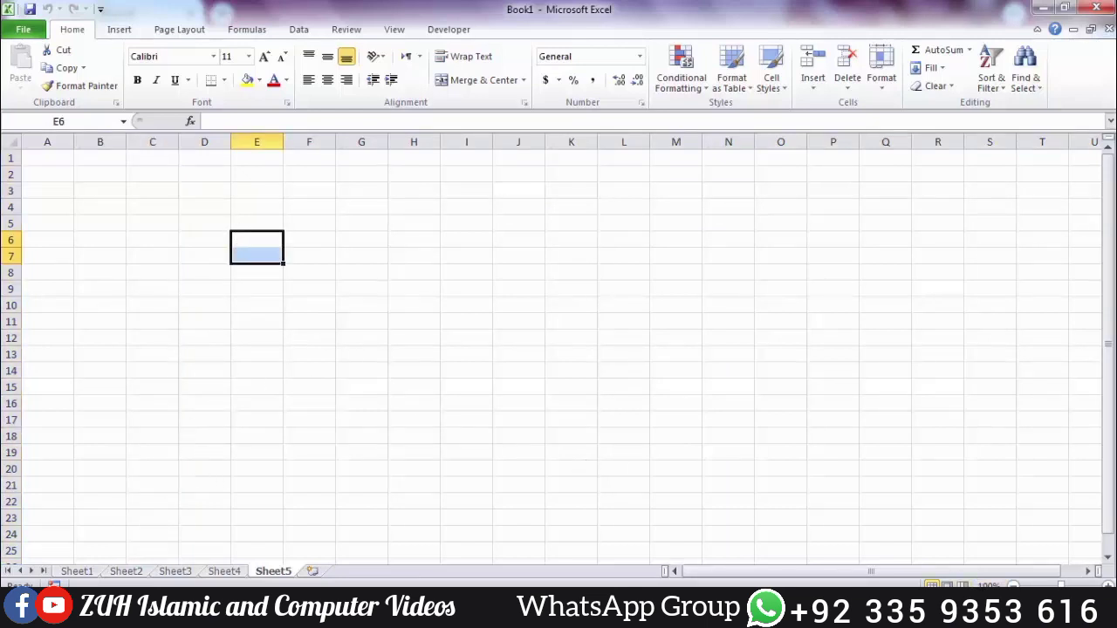
- Preview the empty sheet in Page Break Preview, dismiss its welcome message, and return to Normal view
{"action": "left_click", "coordinate": [962, 585]}
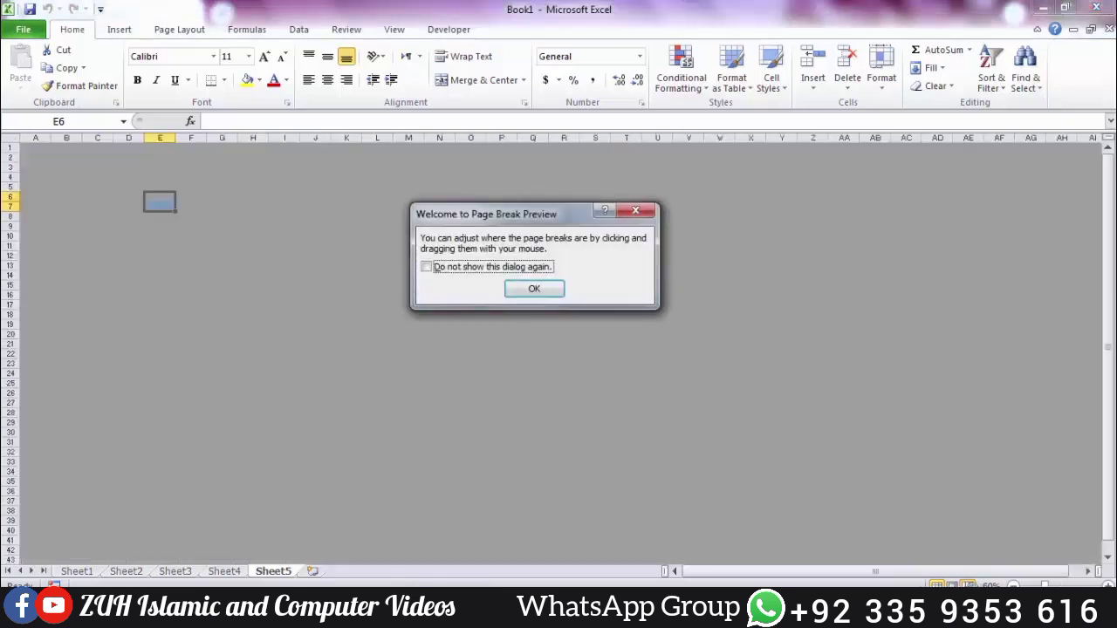
{"action": "left_click", "coordinate": [528, 288]}
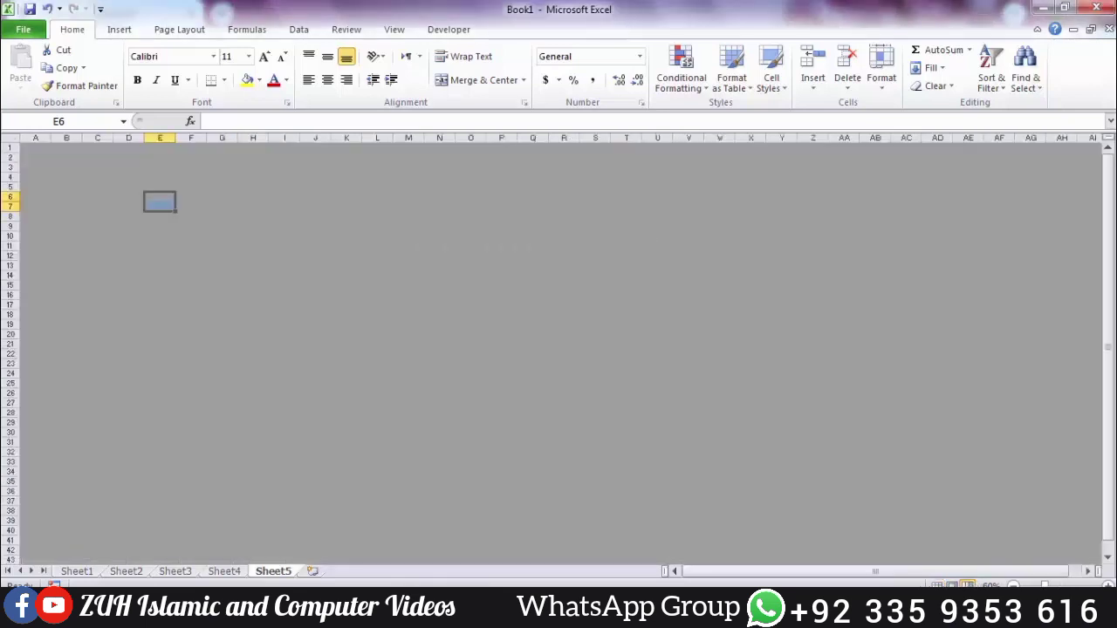
{"action": "left_click", "coordinate": [933, 585]}
- Fill D4:L18 with 'khan' using Ctrl+Enter, then switch to Page Break Preview with Alt+W, I
{"action": "left_click_drag", "start_coordinate": [219, 209], "coordinate": [644, 436]}
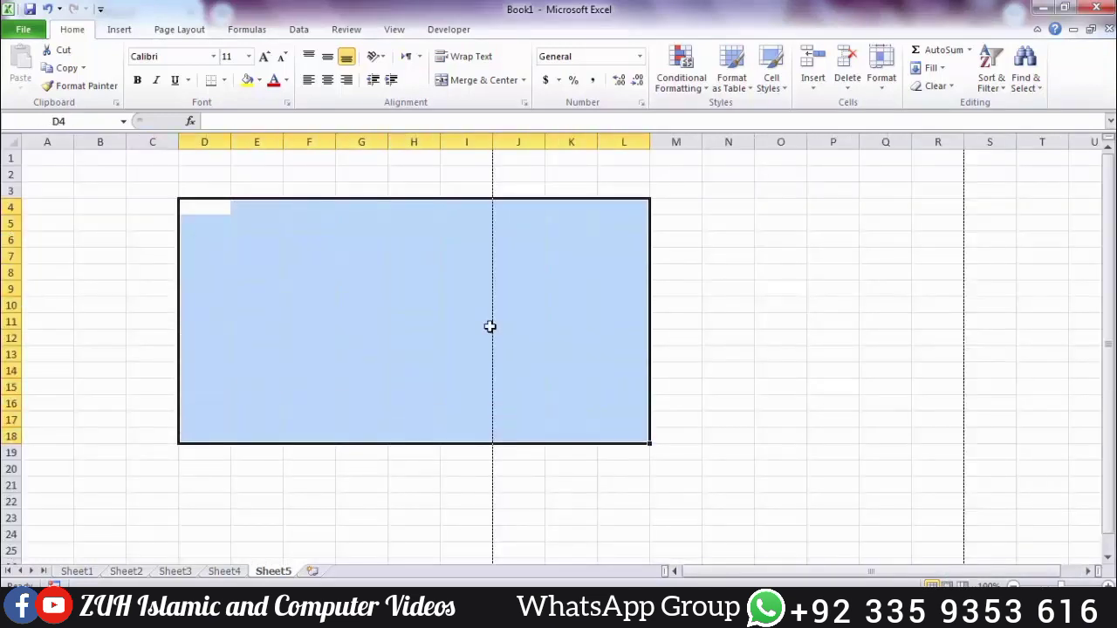
{"action": "type", "text": "khan"}
{"action": "key", "text": "ctrl+Return"}
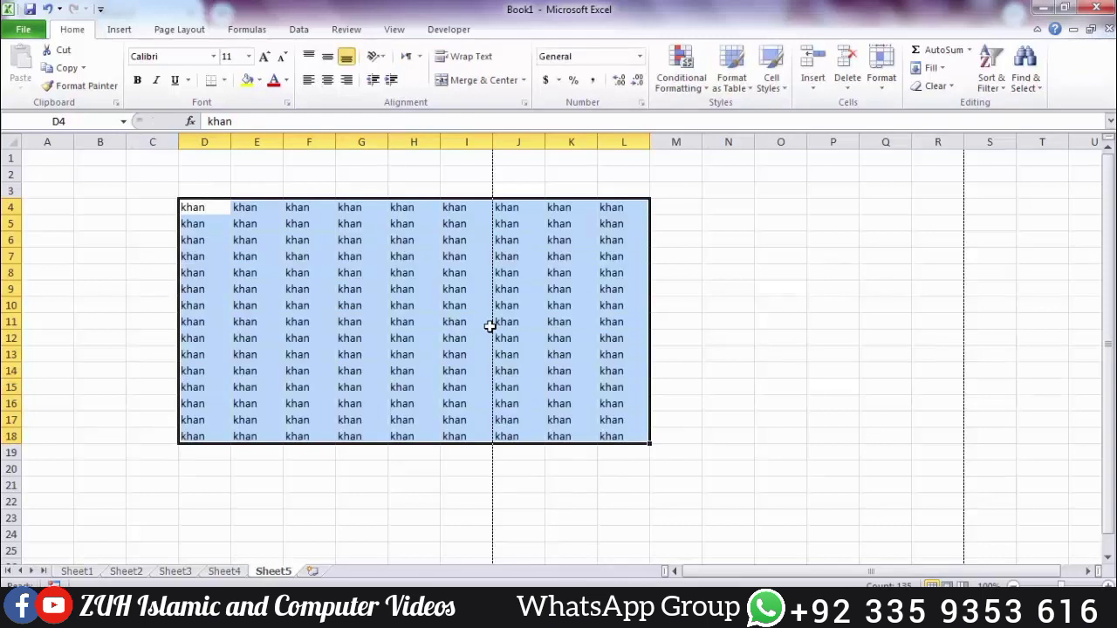
{"action": "left_click", "coordinate": [721, 371]}
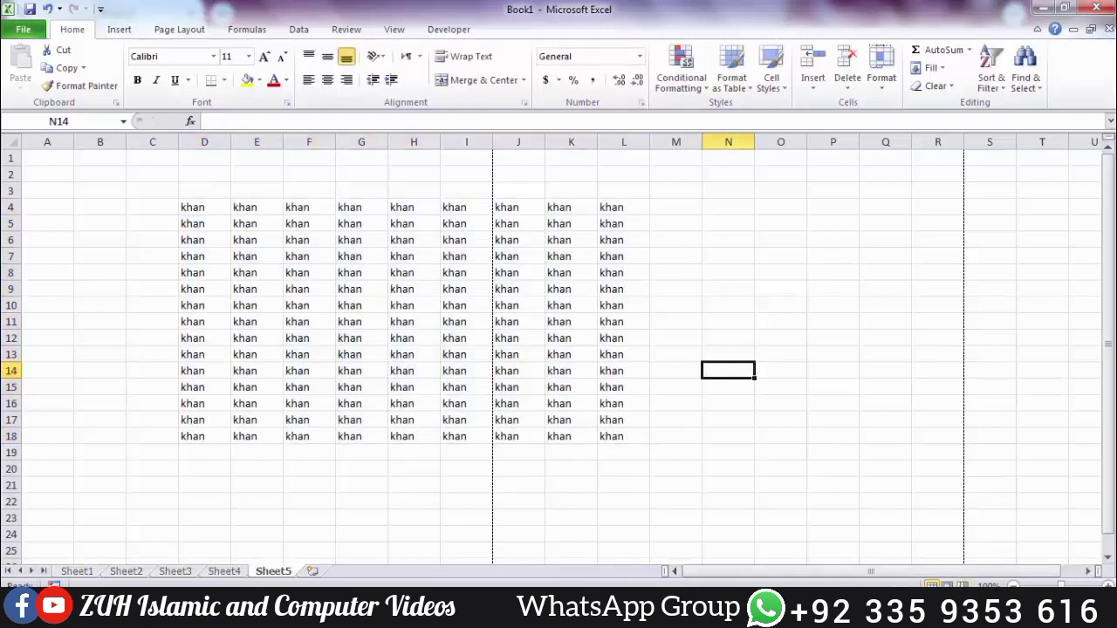
{"action": "key", "text": "alt+w"}
{"action": "key", "text": "i"}
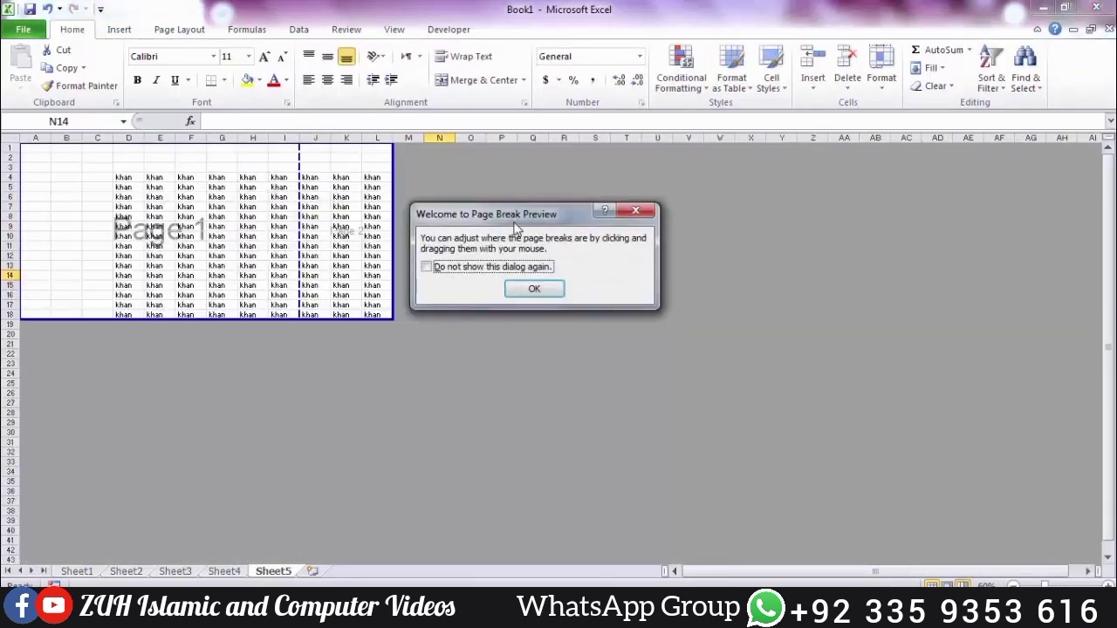
- Dismiss the preview message and select sample cells, ranges, column E and row 3 in the khan data
{"action": "left_click", "coordinate": [534, 289]}
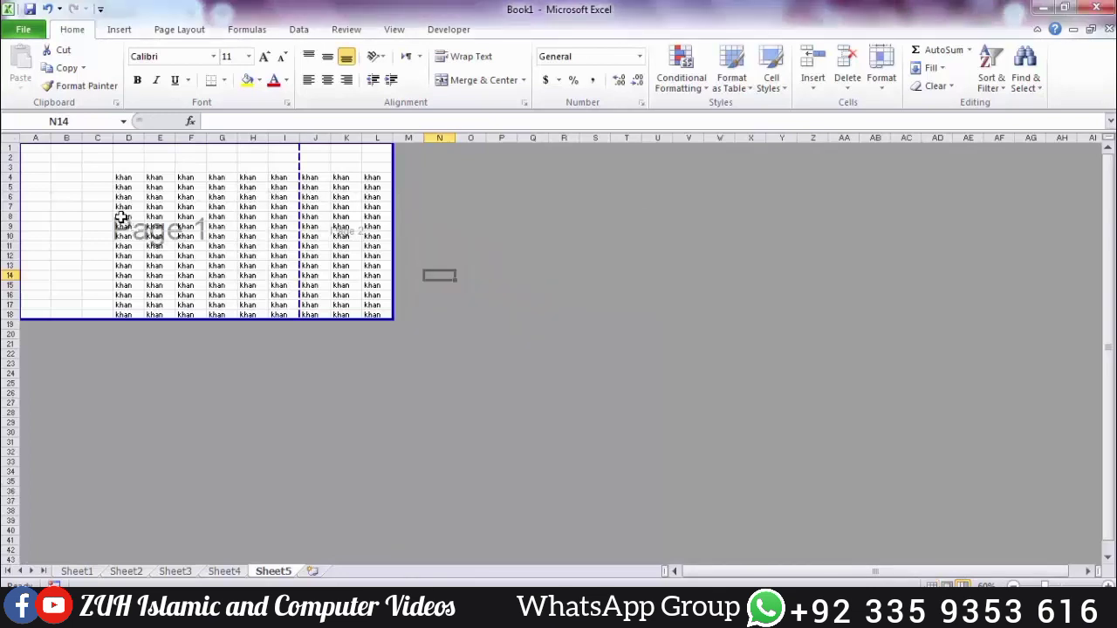
{"action": "left_click_drag", "start_coordinate": [122, 217], "coordinate": [188, 236]}
{"action": "left_click", "coordinate": [323, 226]}
{"action": "left_click_drag", "start_coordinate": [349, 229], "coordinate": [373, 235]}
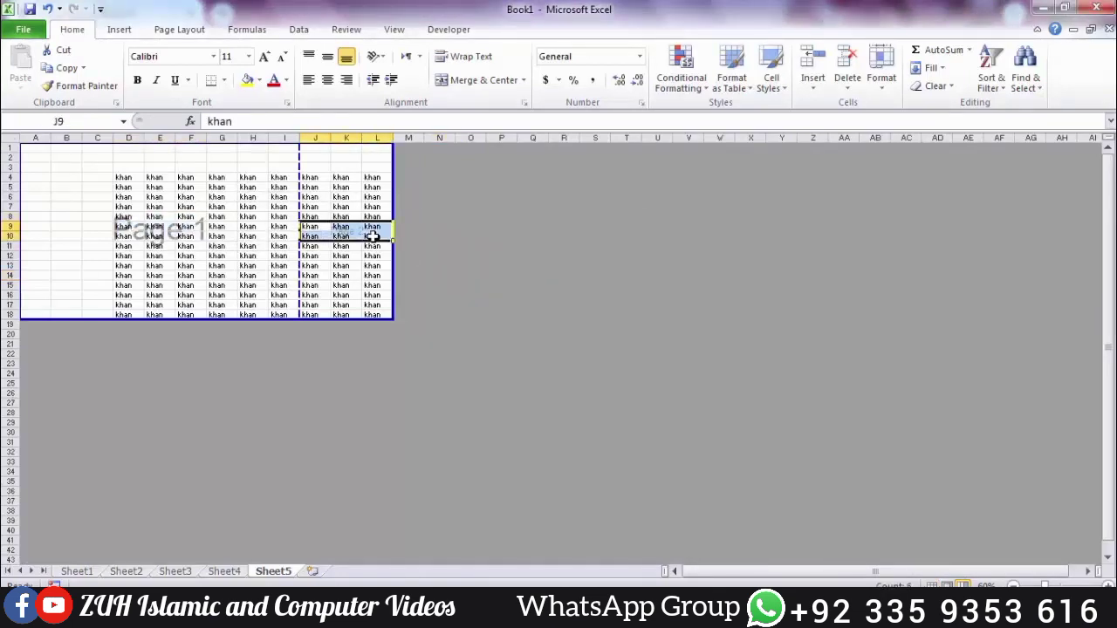
{"action": "left_click", "coordinate": [342, 274]}
{"action": "left_click", "coordinate": [160, 137]}
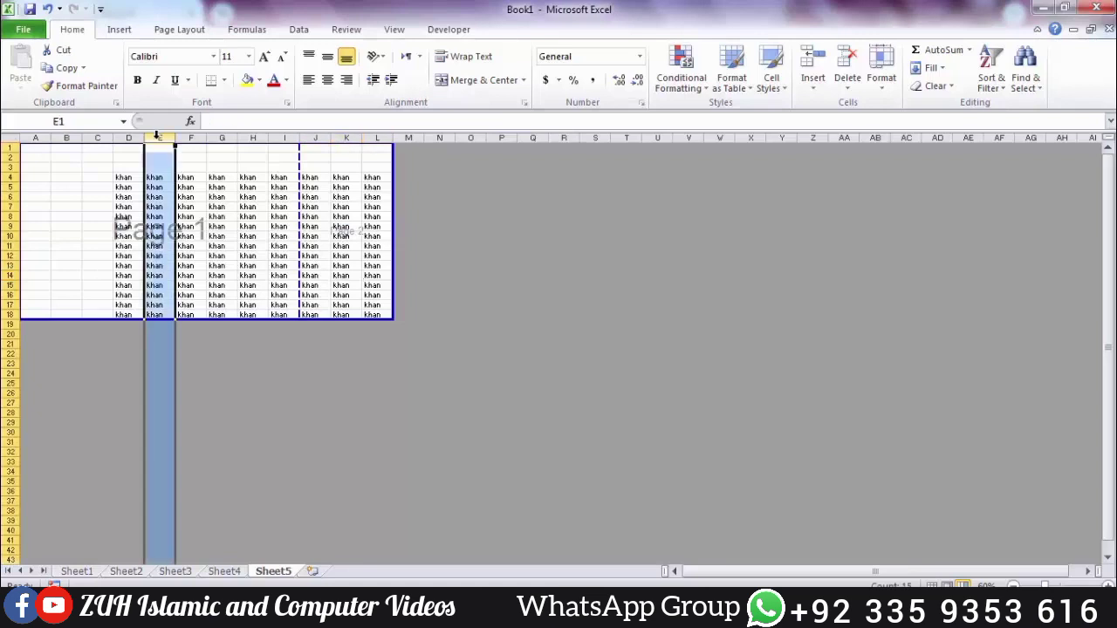
{"action": "left_click", "coordinate": [9, 167]}
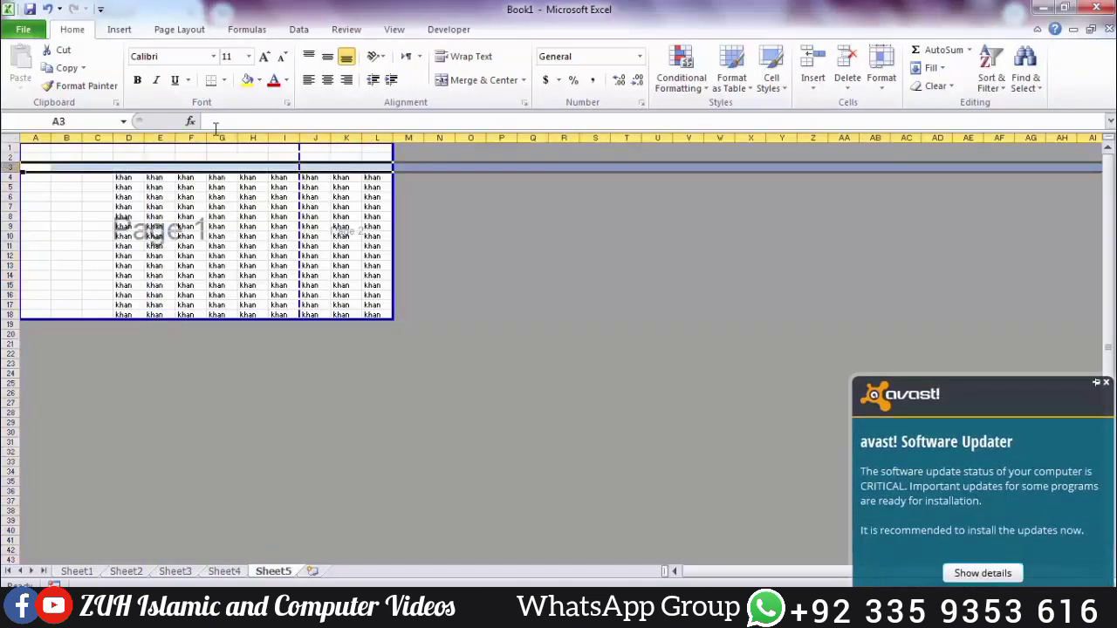
{"action": "left_click", "coordinate": [160, 197]}
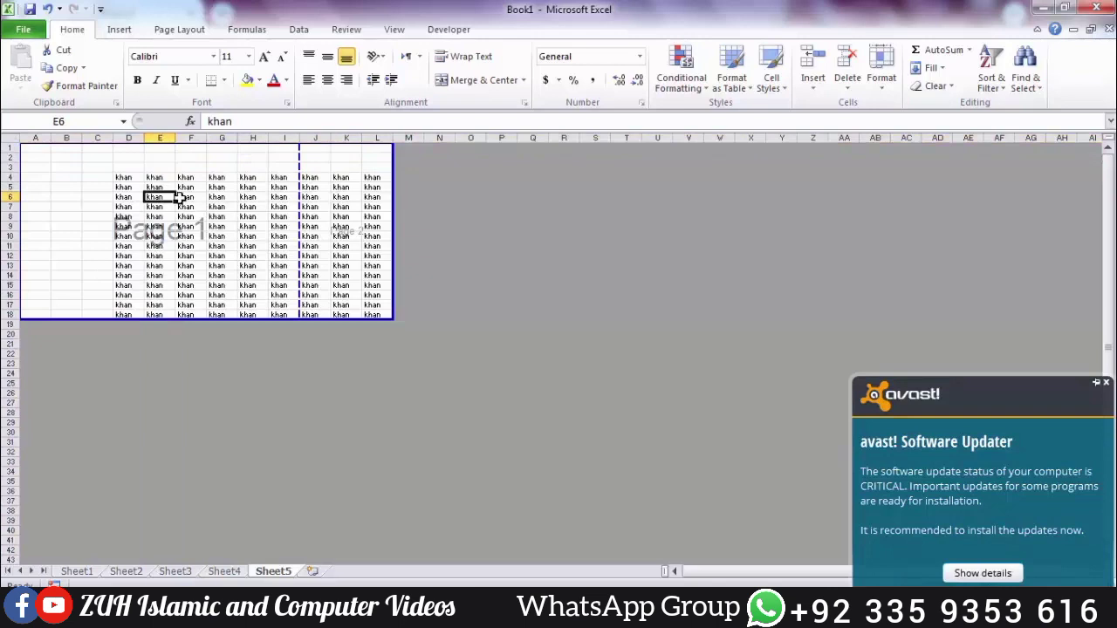
{"action": "left_click_drag", "start_coordinate": [180, 200], "coordinate": [309, 276]}
{"action": "left_click_drag", "start_coordinate": [341, 206], "coordinate": [373, 276]}
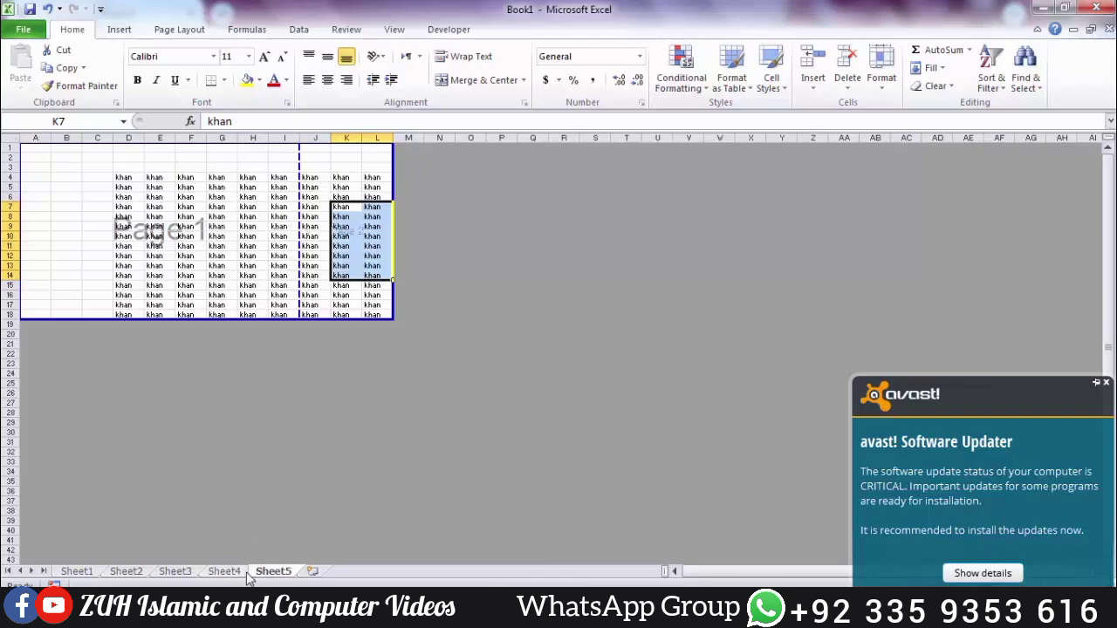
- Visit Sheet4 through Sheet1, return to Sheet5, close the antivirus popup, and switch back to Normal view
{"action": "left_click", "coordinate": [234, 572]}
{"action": "left_click", "coordinate": [183, 573]}
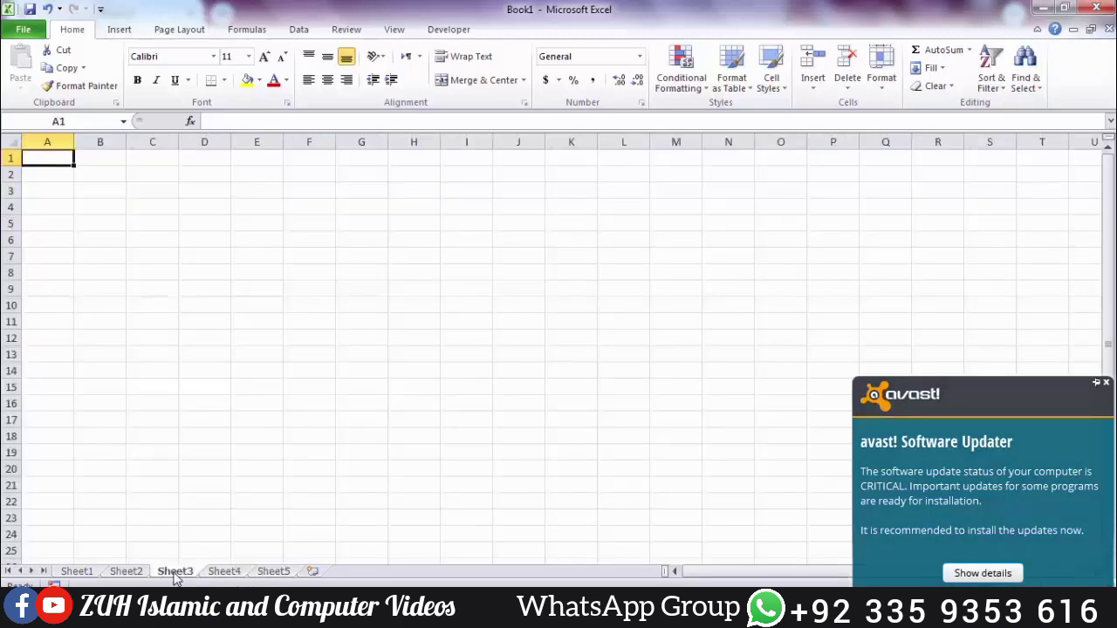
{"action": "left_click", "coordinate": [135, 572]}
{"action": "left_click", "coordinate": [87, 572]}
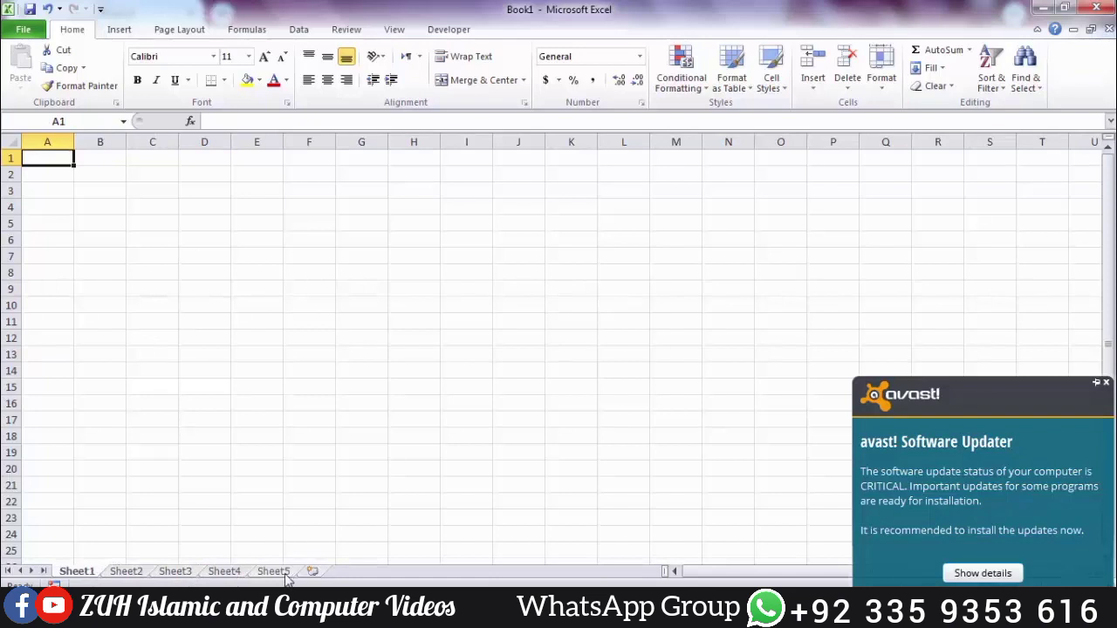
{"action": "left_click", "coordinate": [278, 573]}
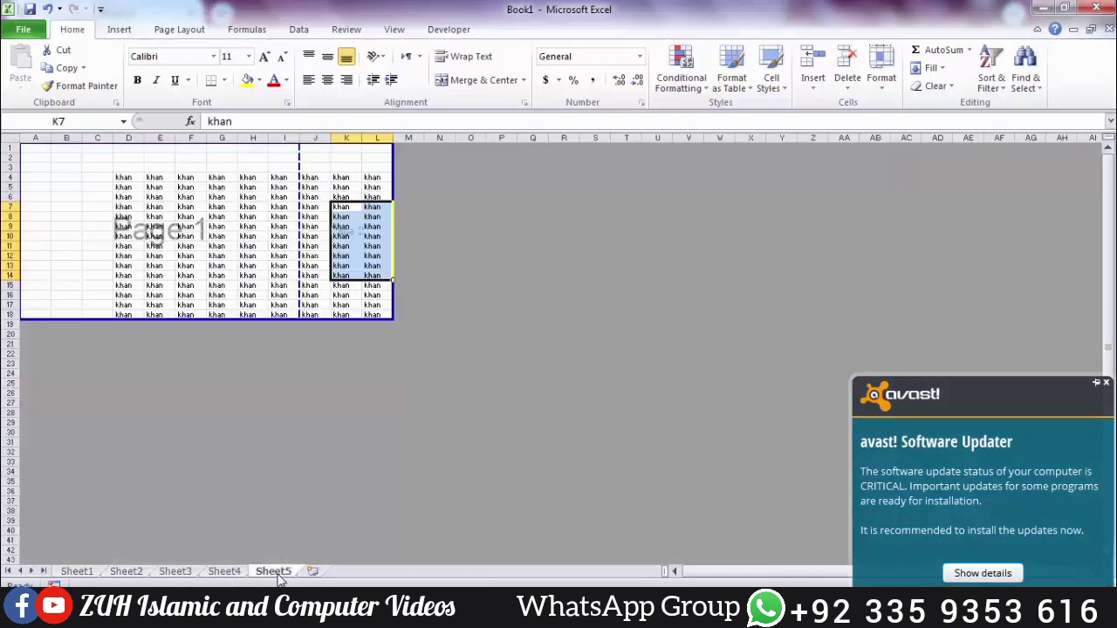
{"action": "left_click", "coordinate": [1106, 384]}
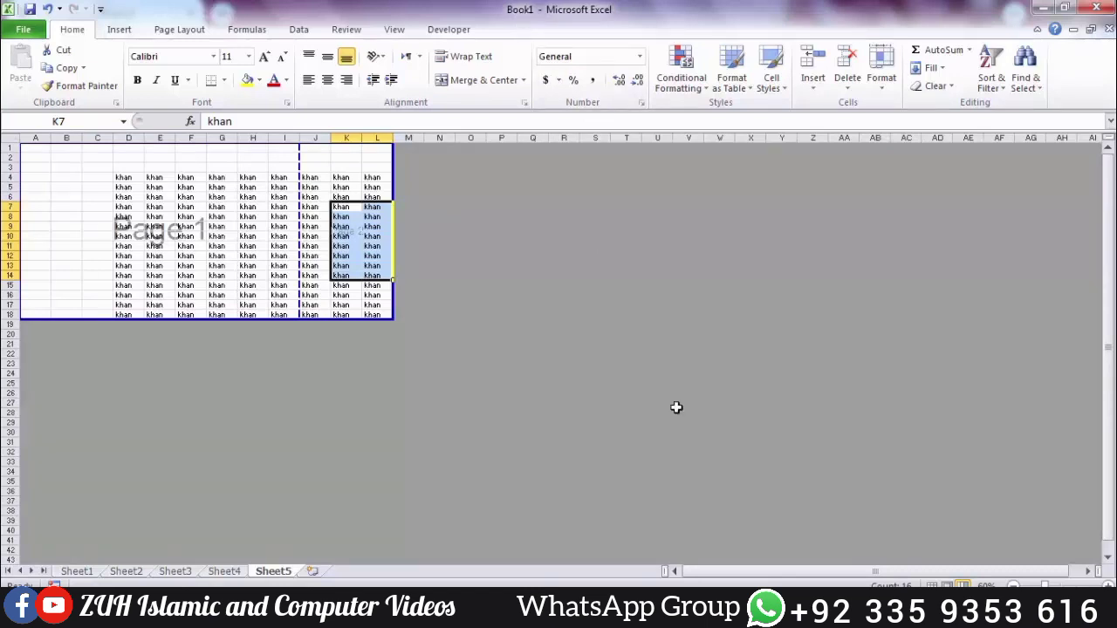
{"action": "left_click", "coordinate": [932, 585]}
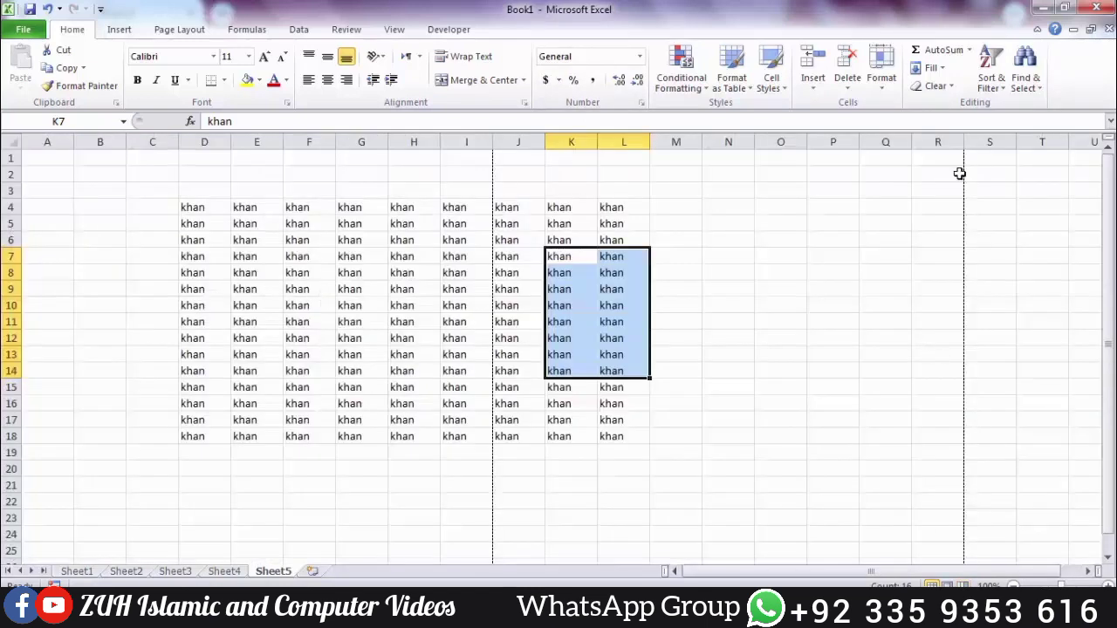
{"action": "left_click", "coordinate": [1090, 30]}
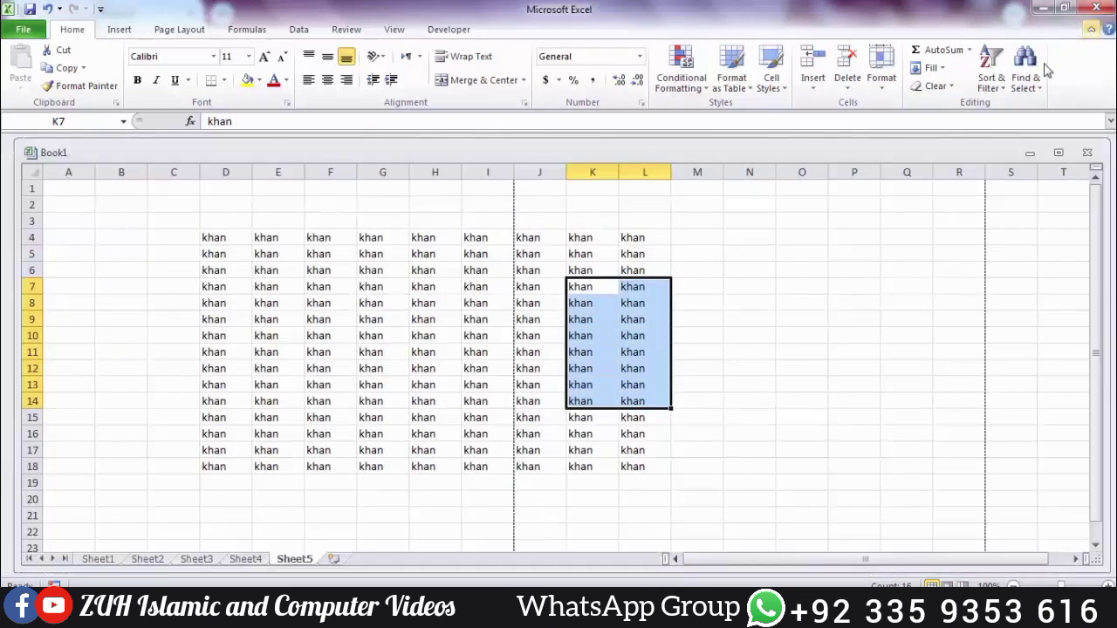
{"action": "left_click_drag", "start_coordinate": [1106, 228], "coordinate": [231, 310]}
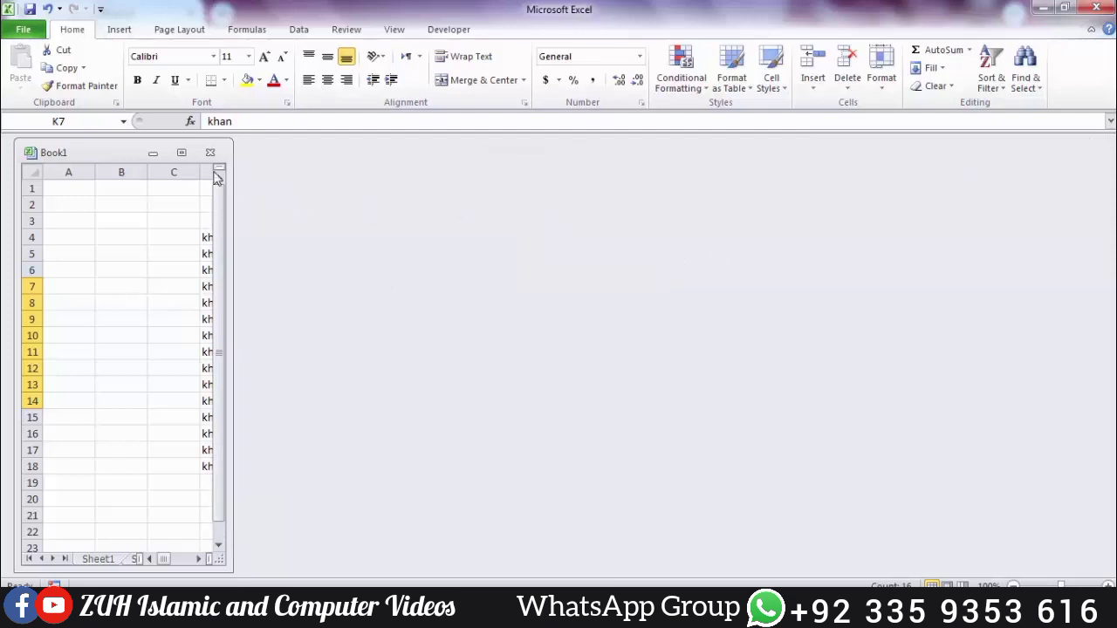
{"action": "left_click", "coordinate": [182, 154]}
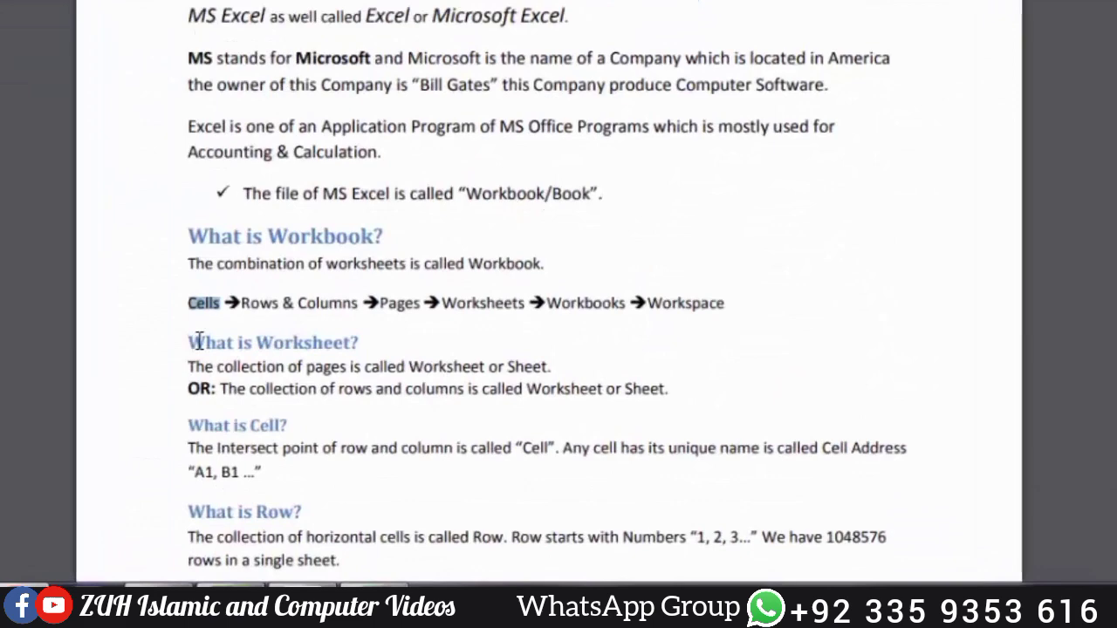
- Highlight the 'What is Worksheet?' heading, its 'OR:' label, and the second definition sentence
{"action": "left_click_drag", "start_coordinate": [297, 427], "coordinate": [418, 427]}
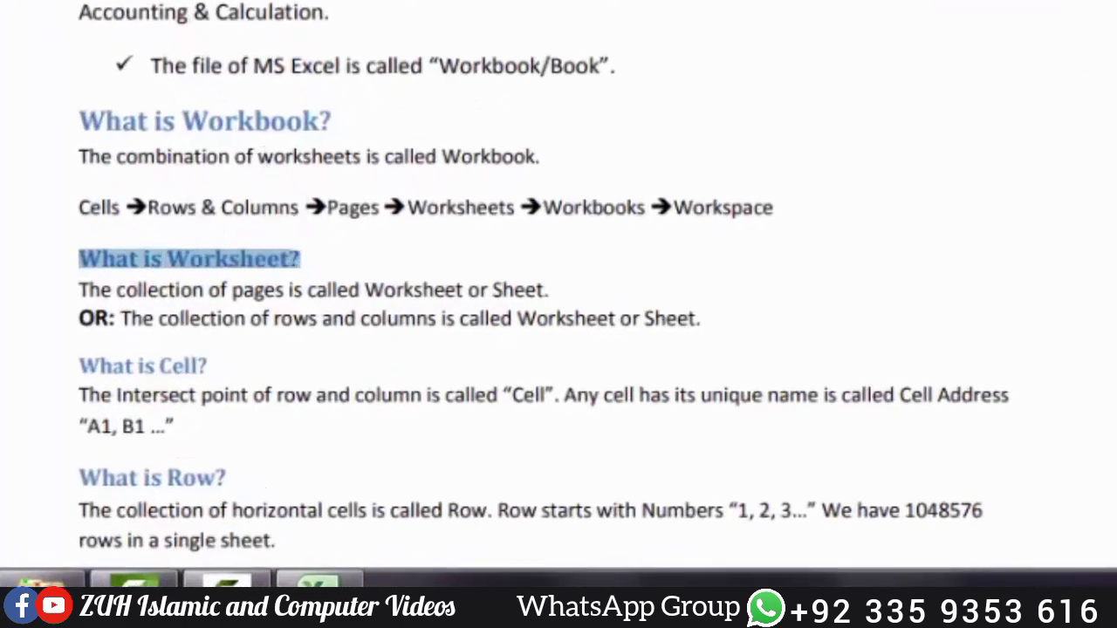
{"action": "scroll", "coordinate": [349, 61], "scroll_direction": "down", "scroll_amount": 3}
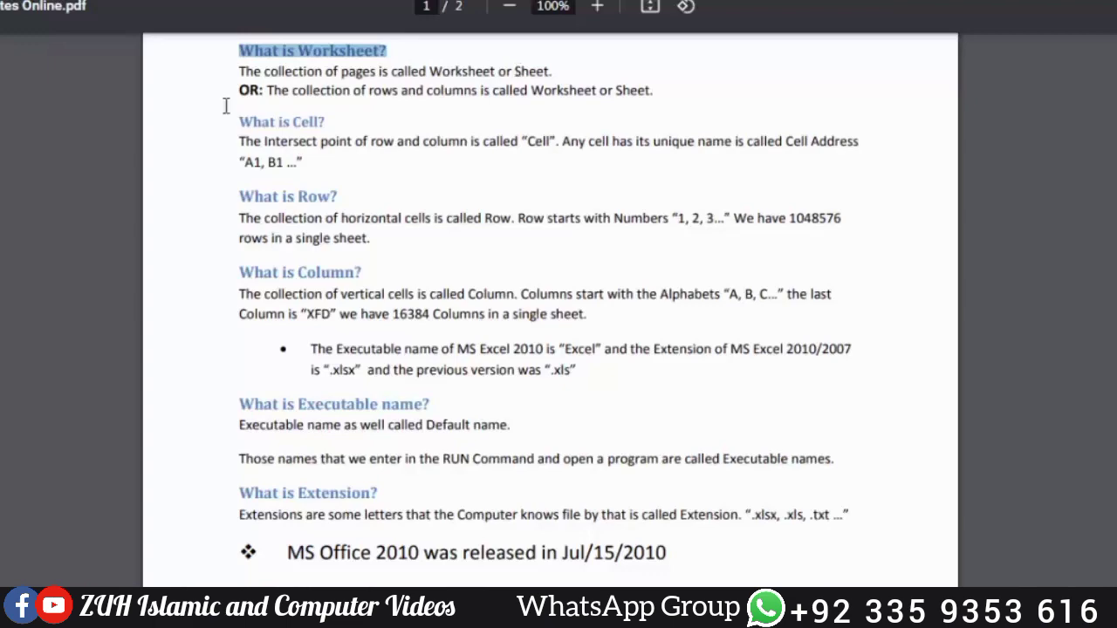
{"action": "left_click_drag", "start_coordinate": [235, 89], "coordinate": [267, 90]}
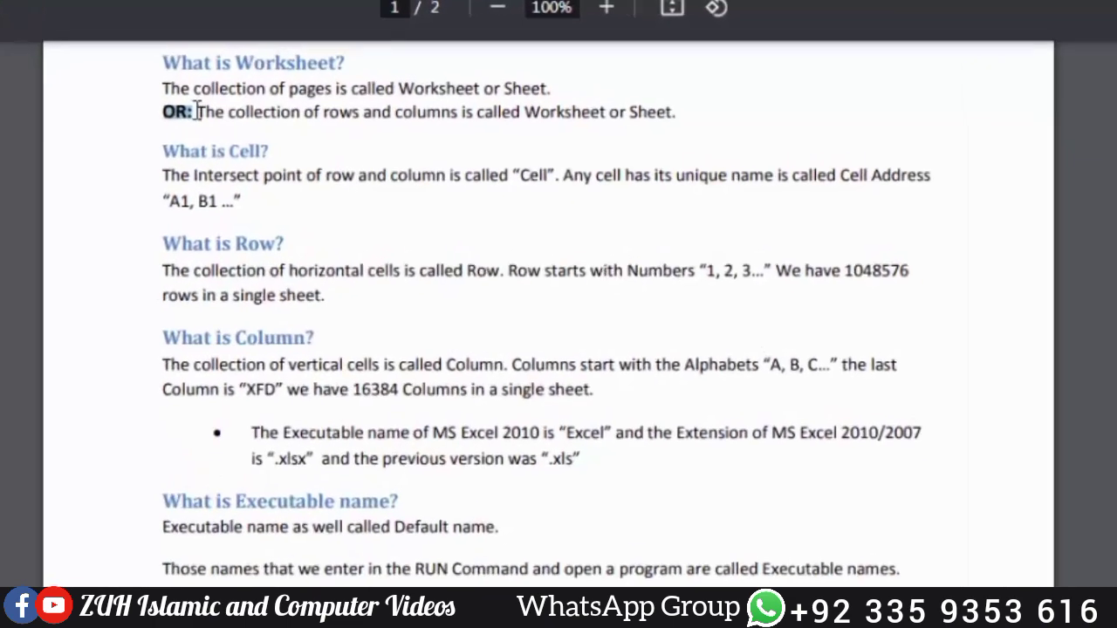
{"action": "mouse_move", "coordinate": [159, 124]}
{"action": "left_mouse_down"}
{"action": "mouse_move", "coordinate": [462, 112]}
{"action": "mouse_move", "coordinate": [311, 118]}
{"action": "left_mouse_up"}
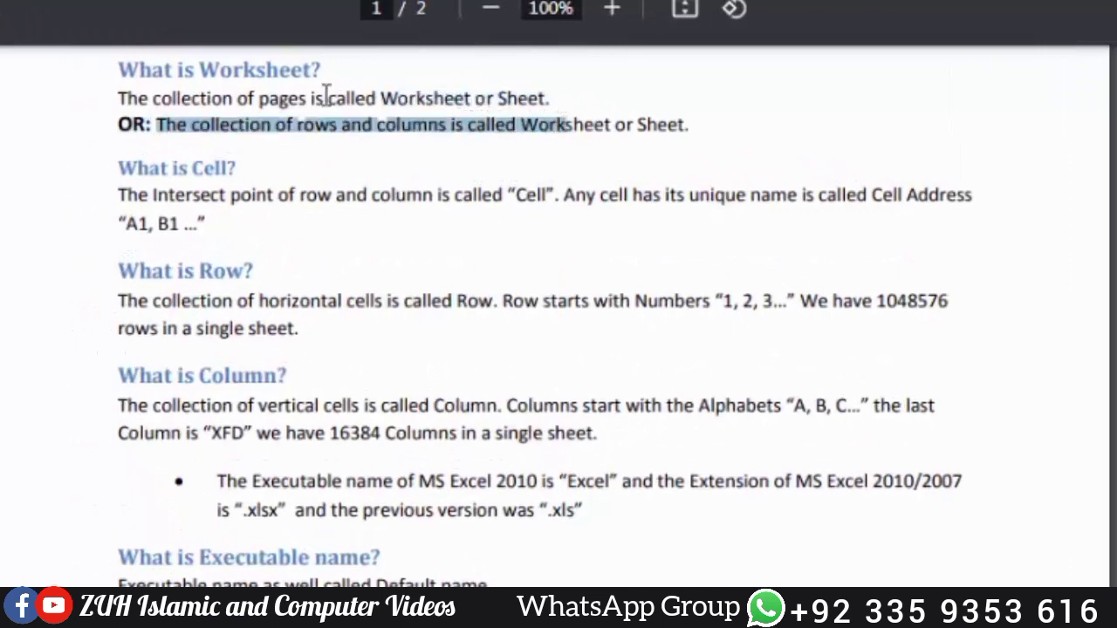
{"action": "left_click", "coordinate": [312, 117]}
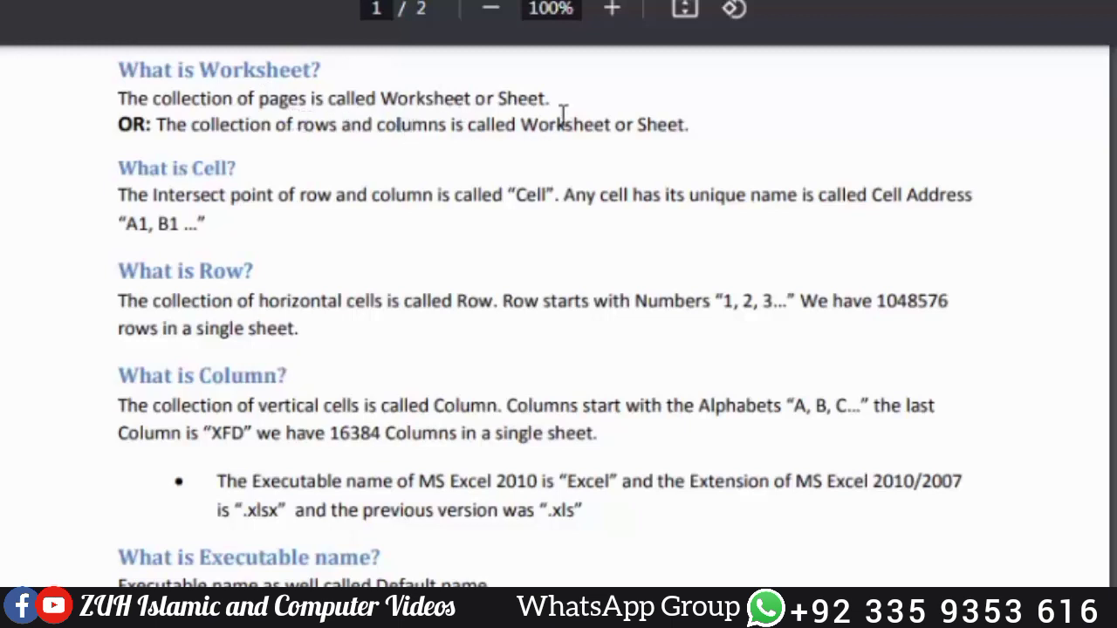
- Highlight the 'What is Cell' heading, its definition sentence, and the word Intersect
{"action": "left_click_drag", "start_coordinate": [114, 168], "coordinate": [229, 168]}
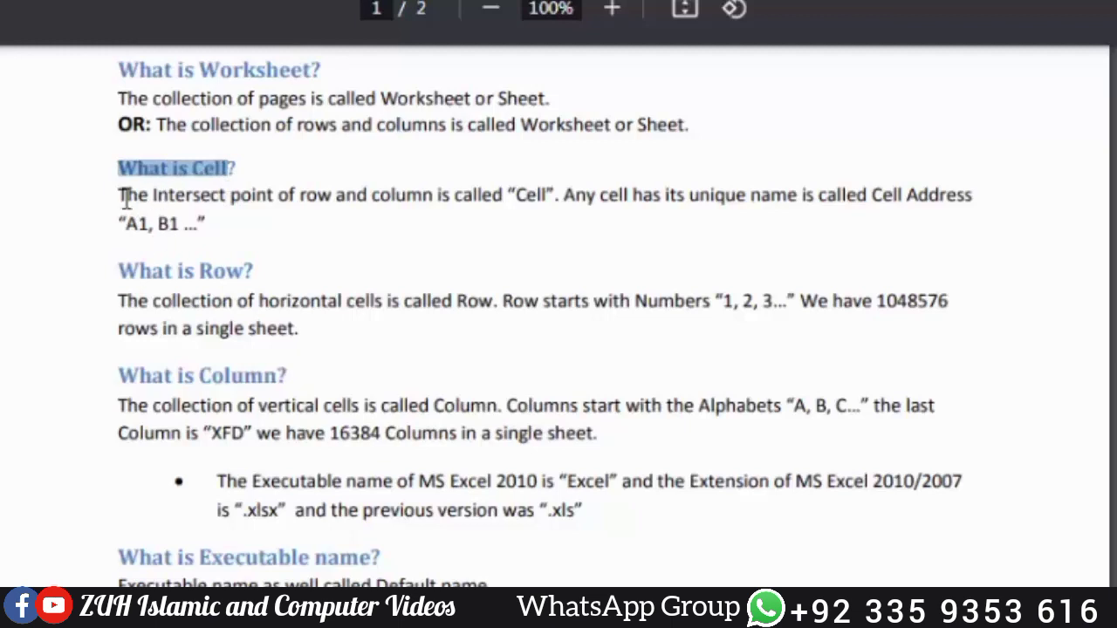
{"action": "mouse_move", "coordinate": [120, 196]}
{"action": "left_mouse_down"}
{"action": "mouse_move", "coordinate": [377, 210]}
{"action": "mouse_move", "coordinate": [550, 201]}
{"action": "left_mouse_up"}
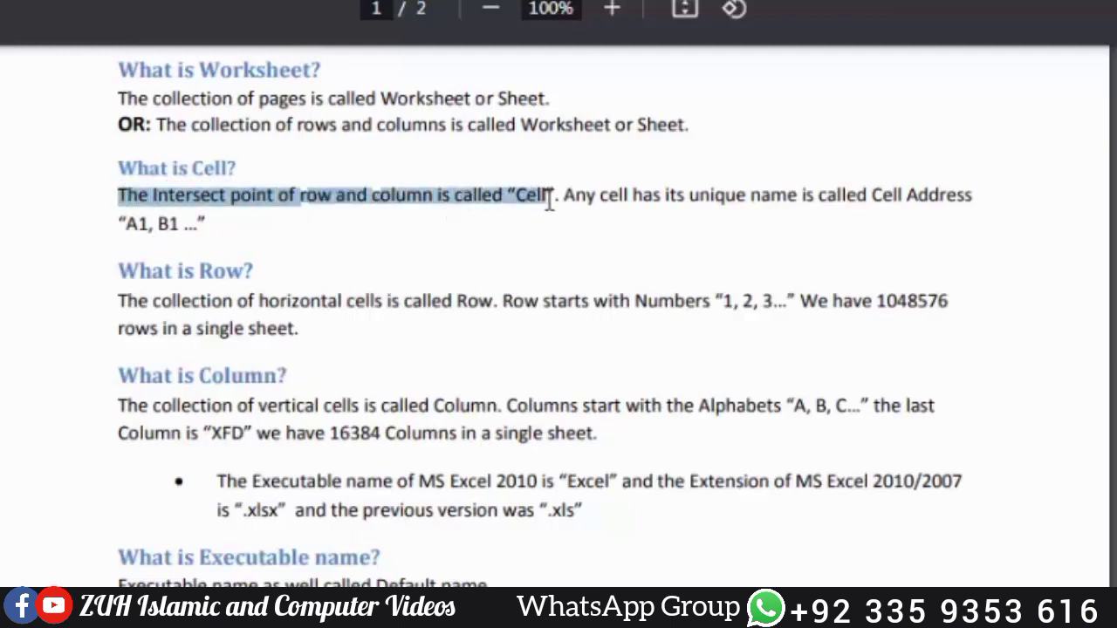
{"action": "double_click", "coordinate": [181, 195]}
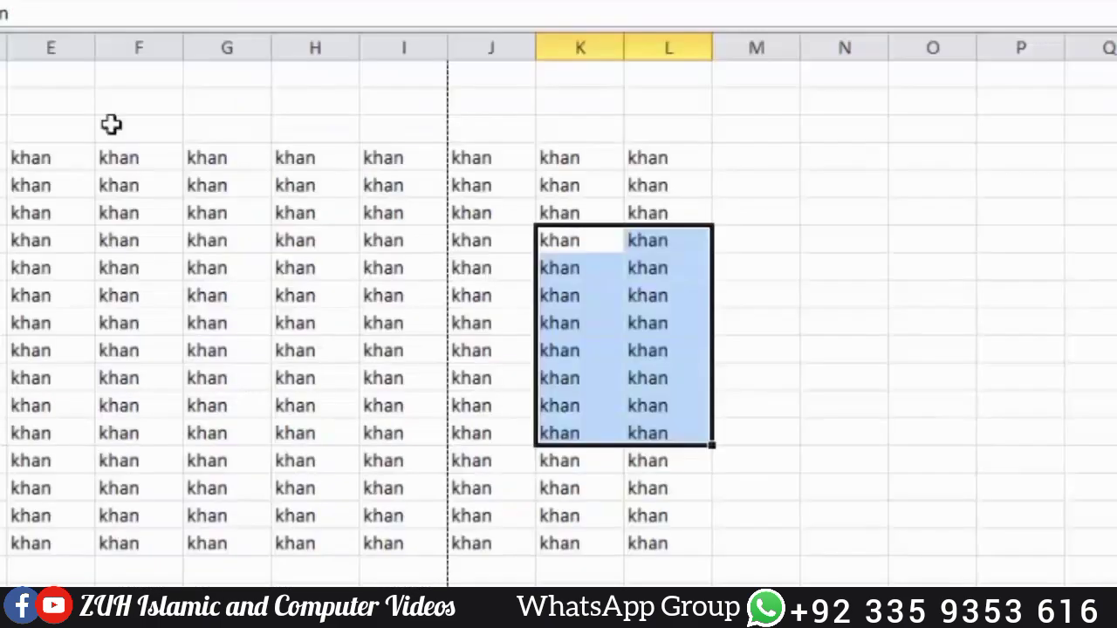
{"action": "left_click", "coordinate": [230, 122]}
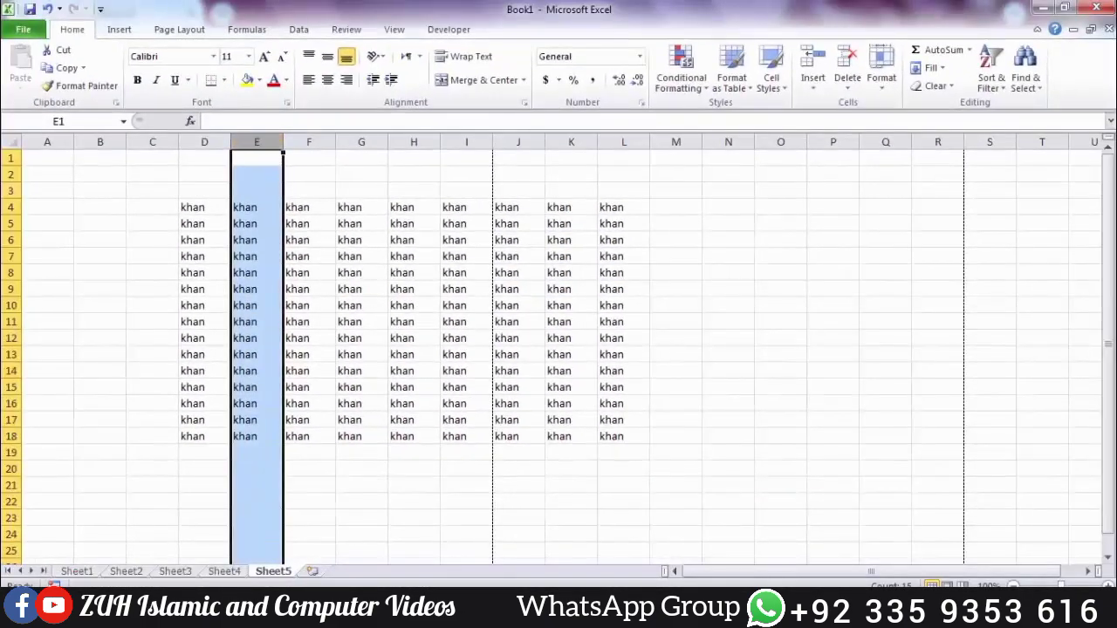
{"action": "left_click", "coordinate": [7, 191], "text": "ctrl"}
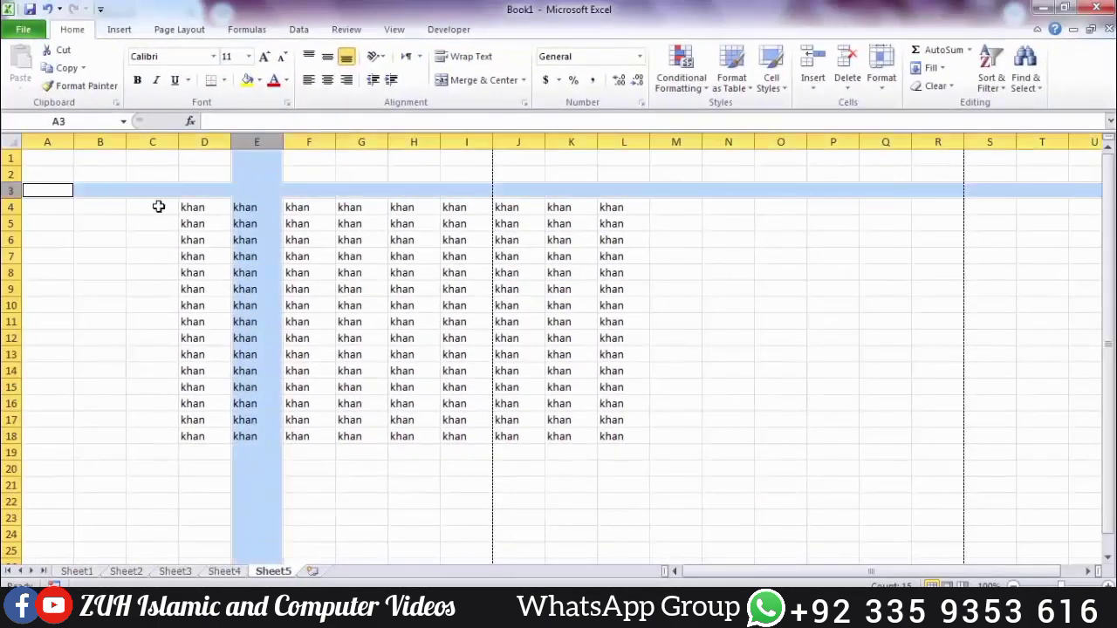
{"action": "left_click", "coordinate": [250, 190], "text": "ctrl"}
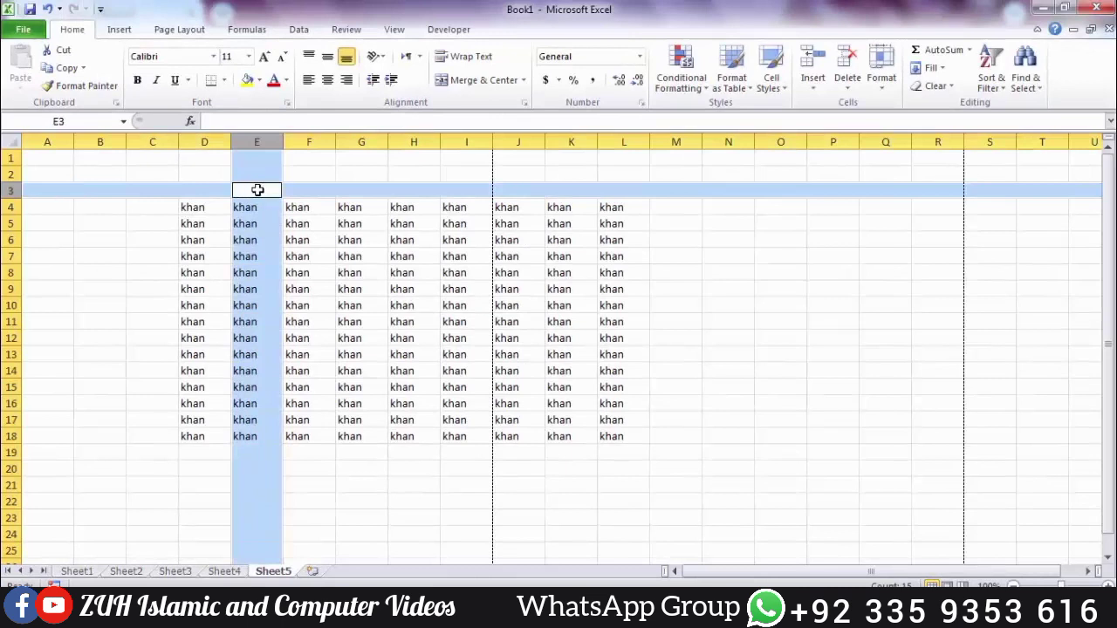
{"action": "left_click", "coordinate": [252, 206], "text": "ctrl"}
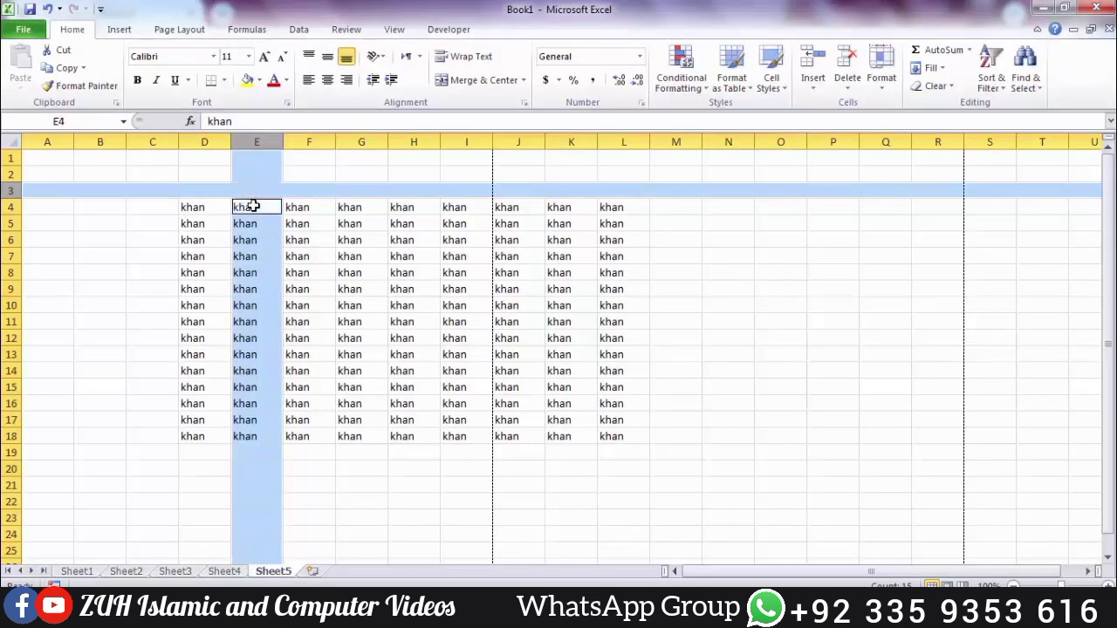
{"action": "left_click", "coordinate": [250, 224], "text": "ctrl"}
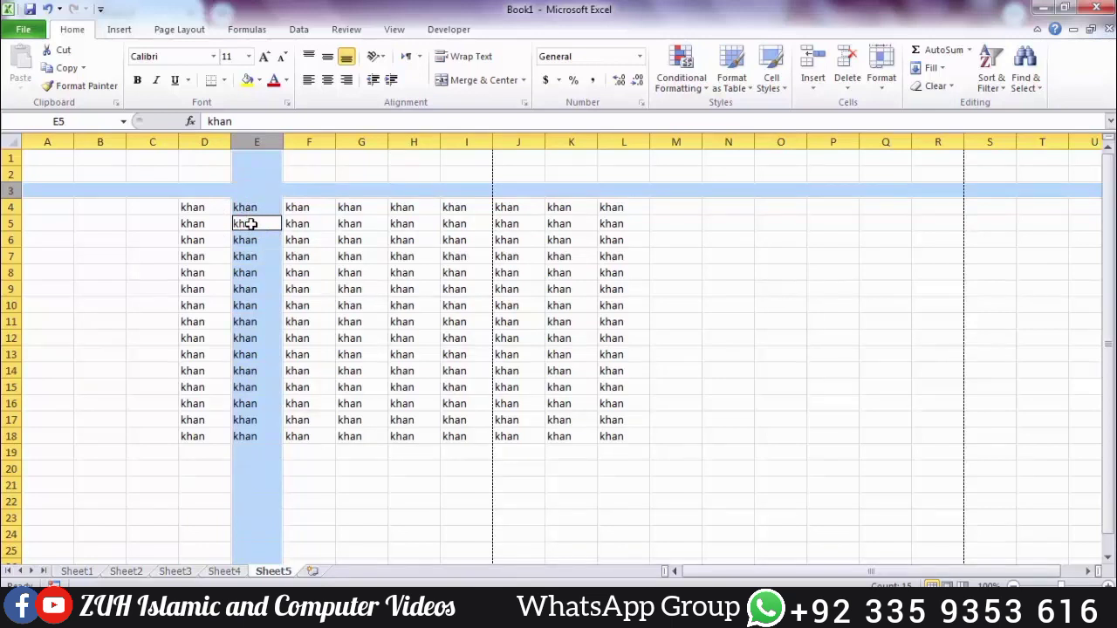
{"action": "left_click", "coordinate": [375, 289]}
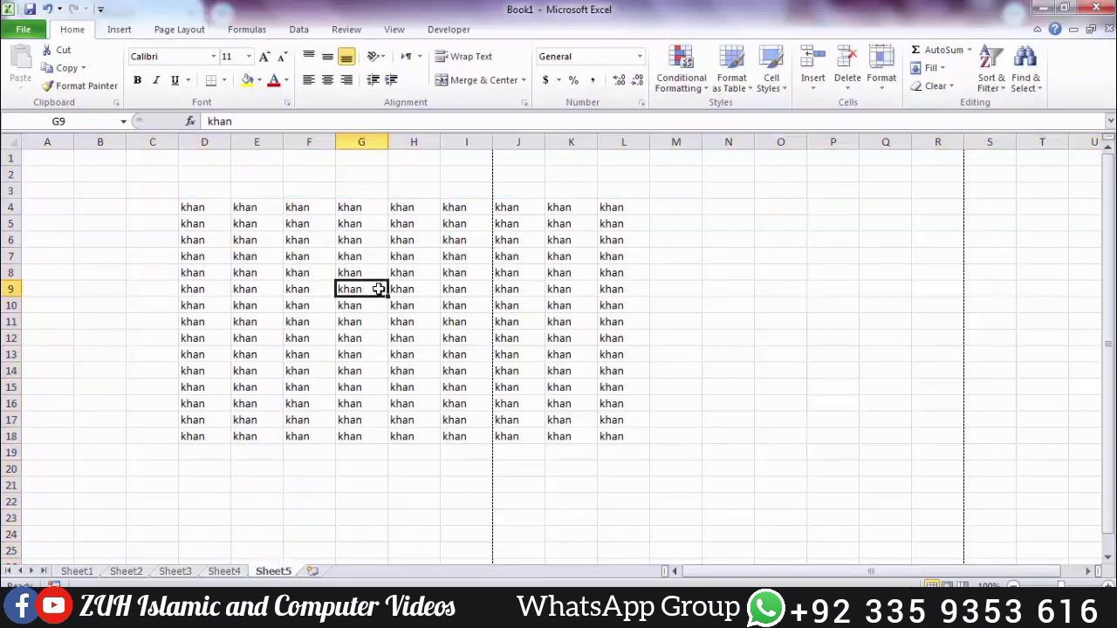
{"action": "left_click", "coordinate": [414, 307]}
{"action": "left_click", "coordinate": [423, 402]}
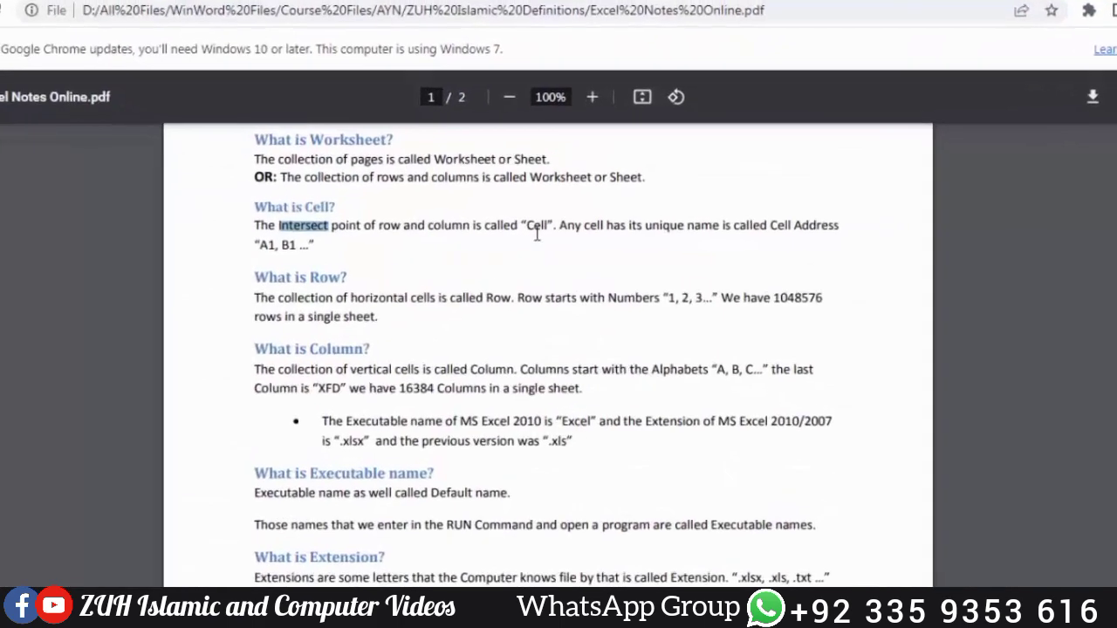
{"action": "mouse_move", "coordinate": [556, 217]}
{"action": "left_mouse_down"}
{"action": "mouse_move", "coordinate": [925, 190]}
{"action": "mouse_move", "coordinate": [910, 217]}
{"action": "left_mouse_up"}
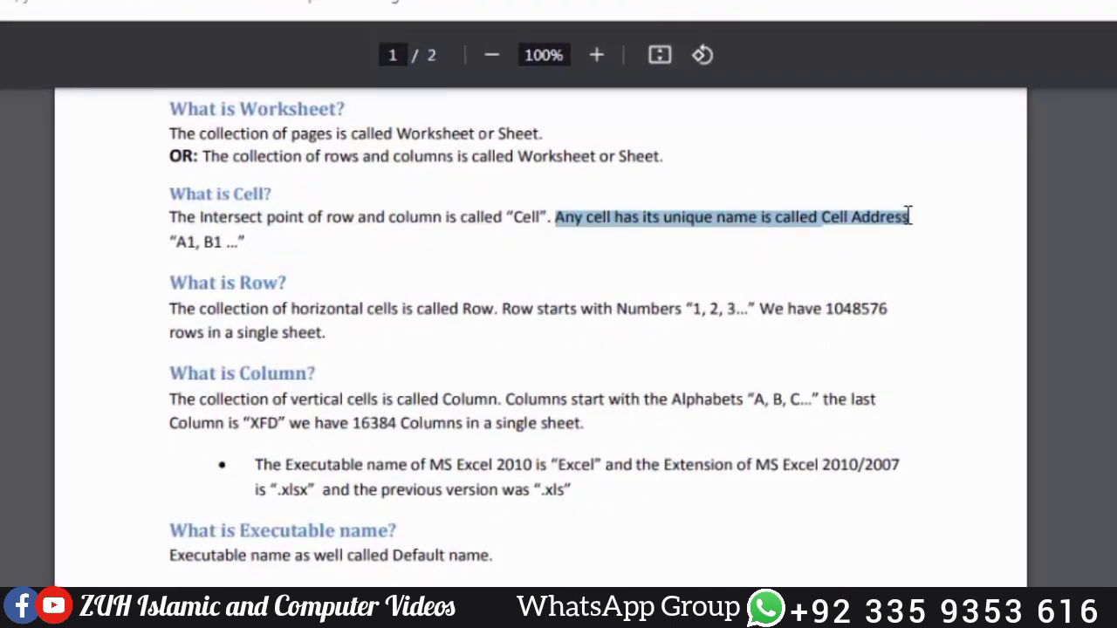
{"action": "left_click", "coordinate": [760, 225]}
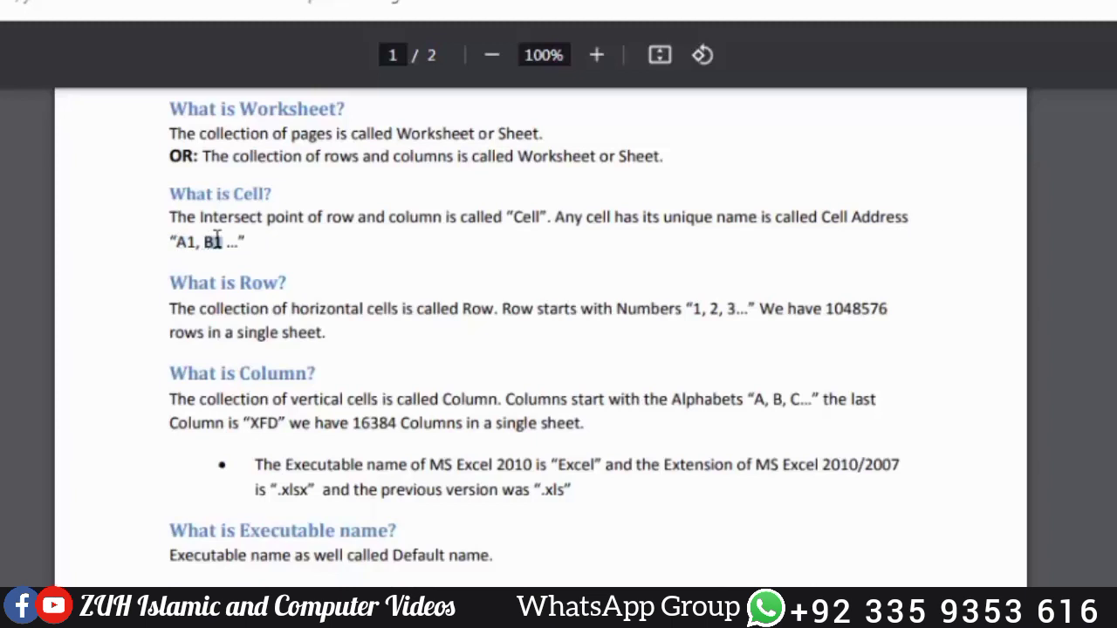
{"action": "mouse_move", "coordinate": [281, 241]}
{"action": "left_mouse_down"}
{"action": "mouse_move", "coordinate": [207, 256]}
{"action": "mouse_move", "coordinate": [194, 245]}
{"action": "mouse_move", "coordinate": [223, 246]}
{"action": "left_mouse_up"}
{"action": "left_click", "coordinate": [196, 246]}
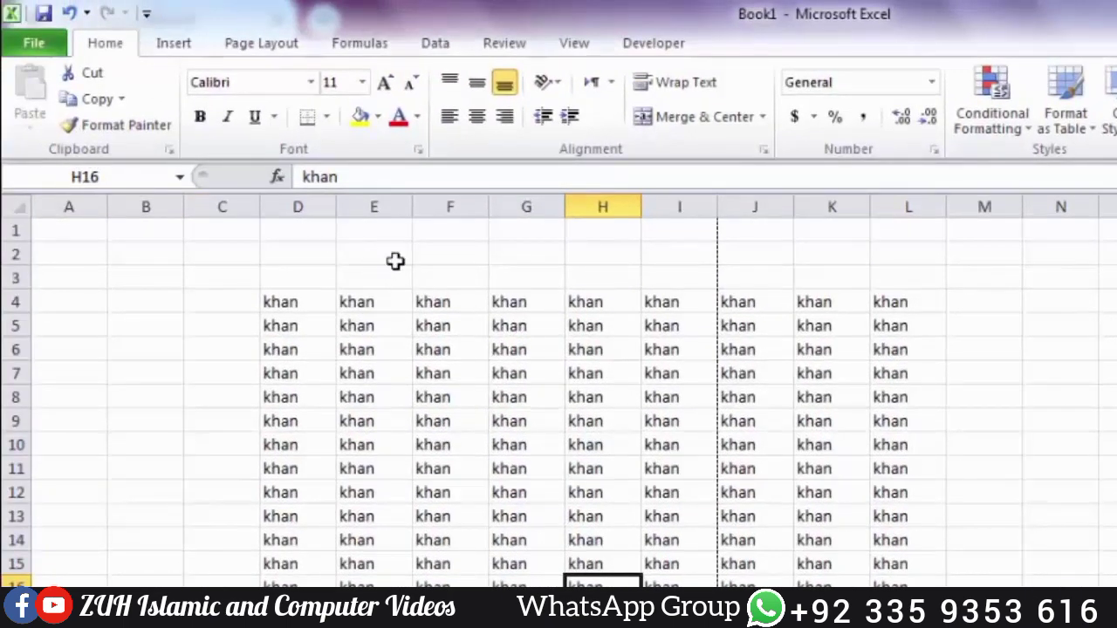
- Select cell E2, then enter k5 in the Name Box to jump to cell K5
{"action": "left_click", "coordinate": [386, 254]}
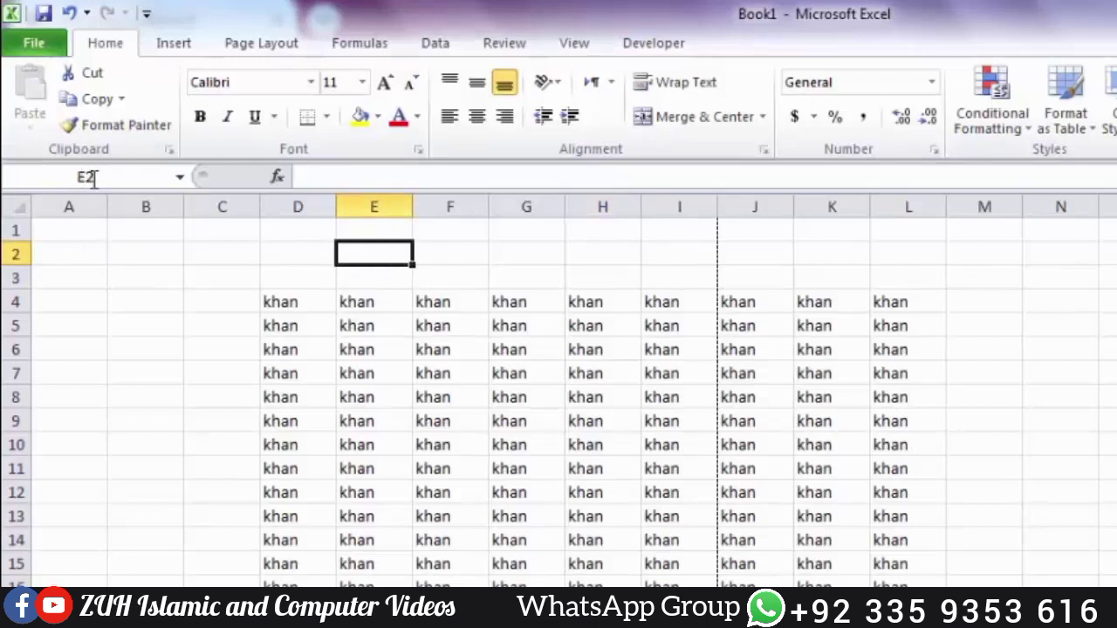
{"action": "left_click", "coordinate": [94, 177]}
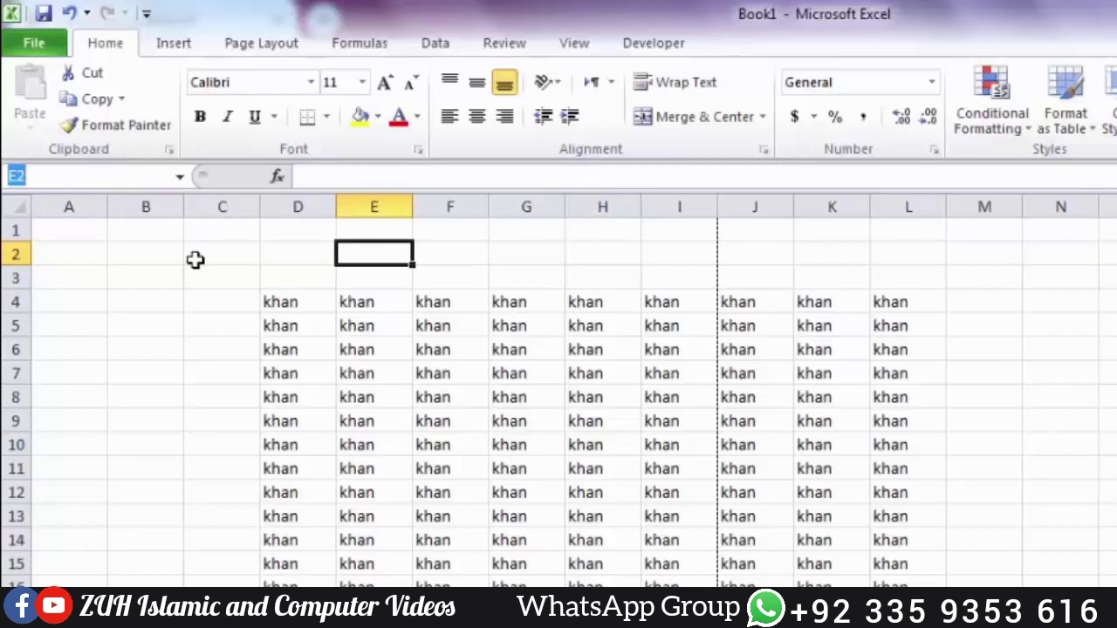
{"action": "type", "text": "k5"}
{"action": "key", "text": "Return"}
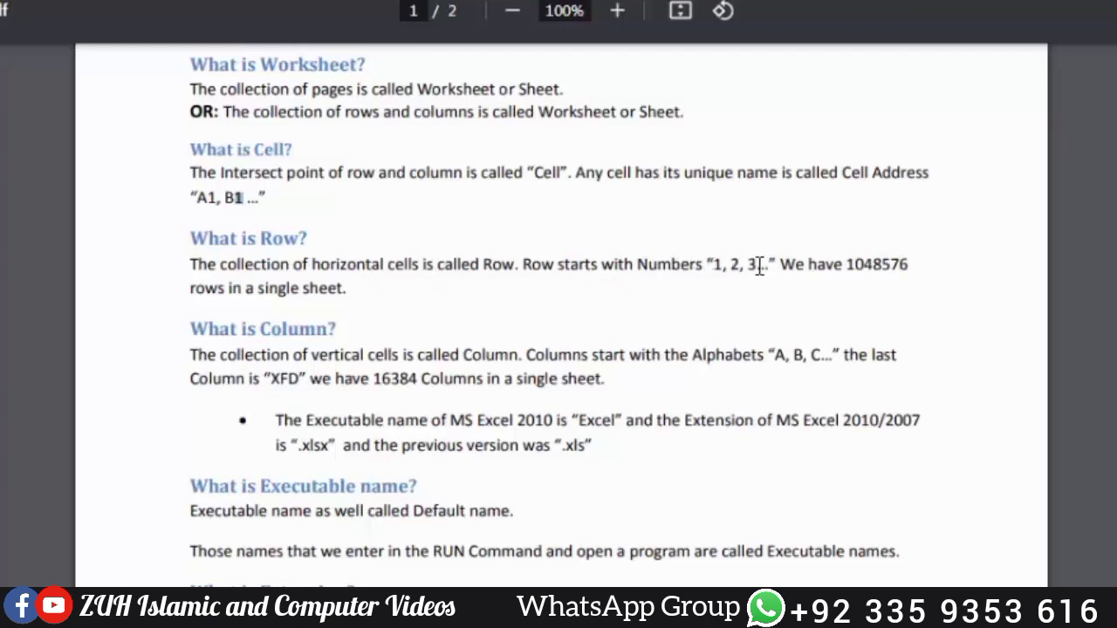
{"action": "left_click_drag", "start_coordinate": [836, 264], "coordinate": [882, 268]}
{"action": "left_click_drag", "start_coordinate": [888, 267], "coordinate": [908, 268]}
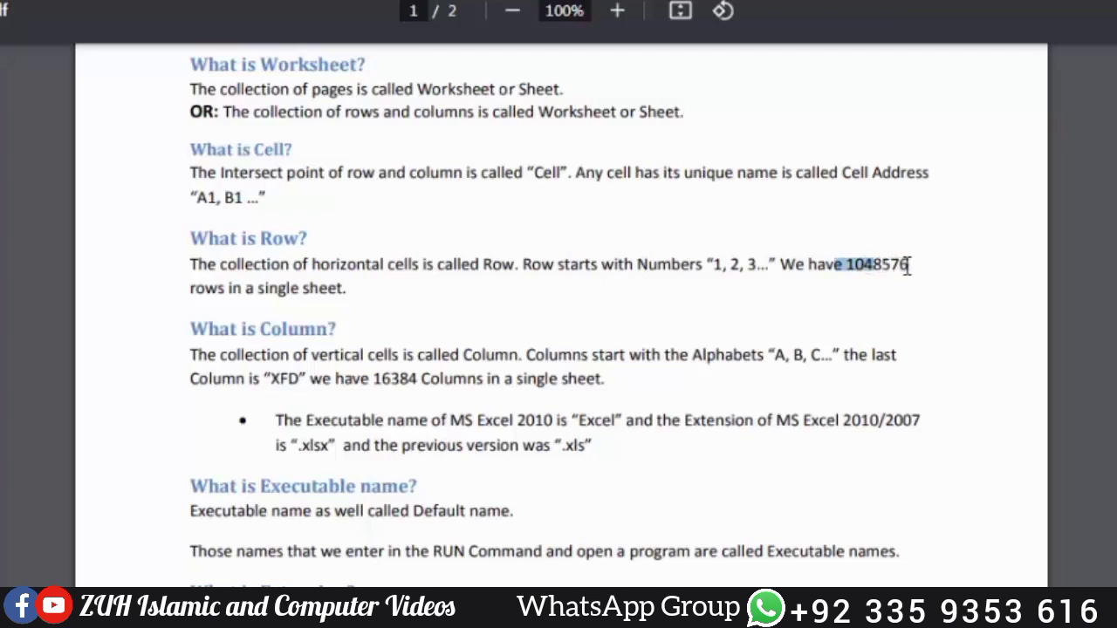
{"action": "left_click", "coordinate": [316, 291]}
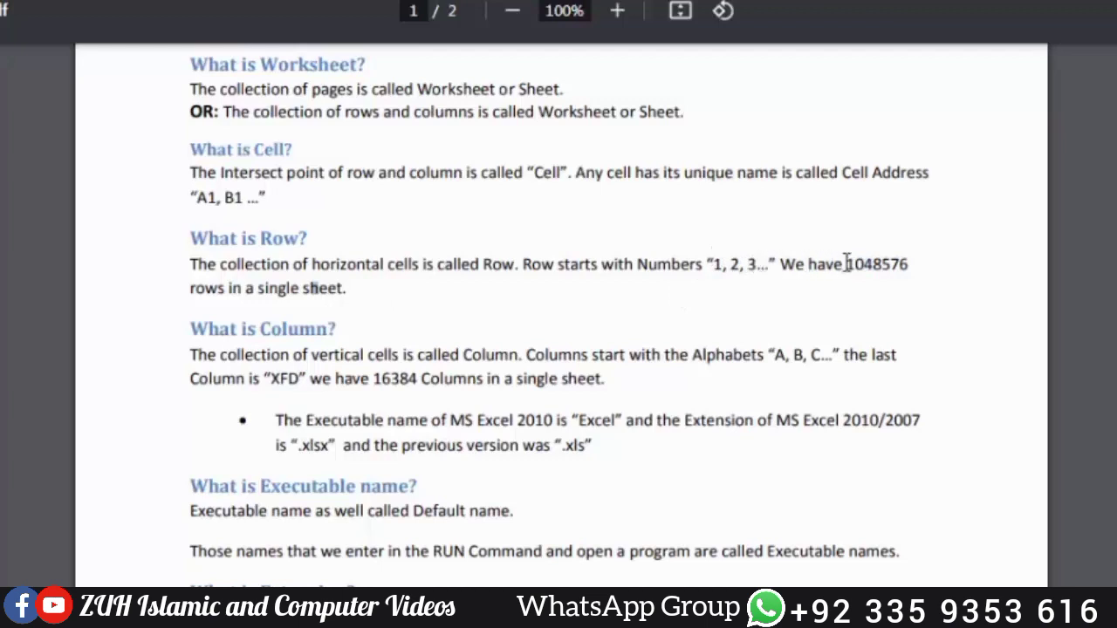
{"action": "left_click_drag", "start_coordinate": [836, 264], "coordinate": [892, 264]}
{"action": "left_click", "coordinate": [876, 264]}
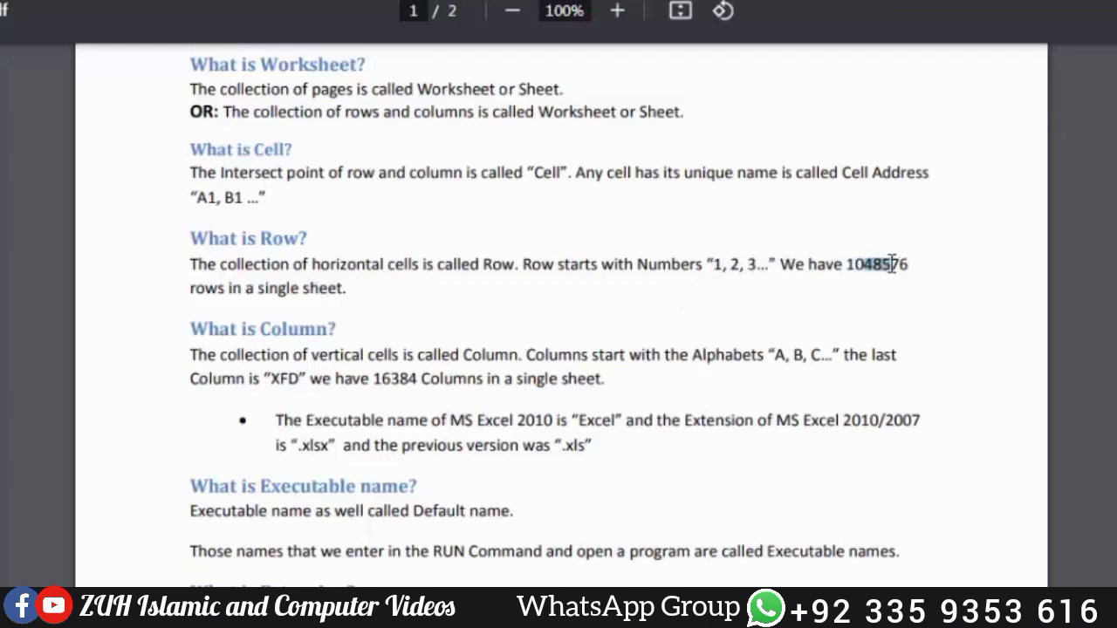
{"action": "left_click", "coordinate": [323, 286]}
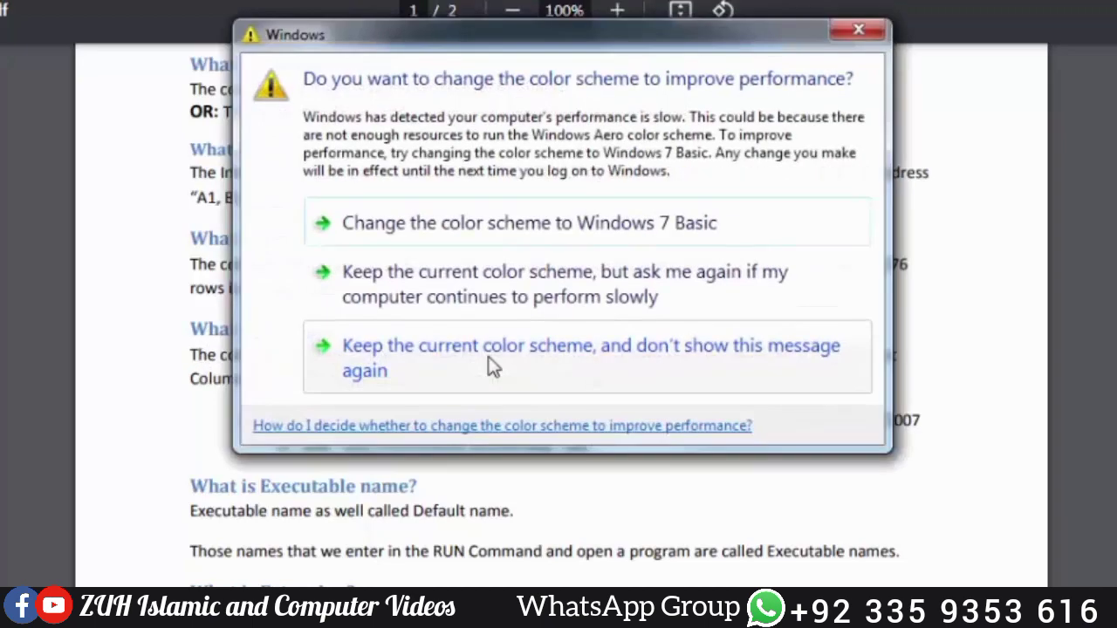
- Keep the current colour scheme and stop the Windows warning from showing again
{"action": "left_click", "coordinate": [487, 358]}
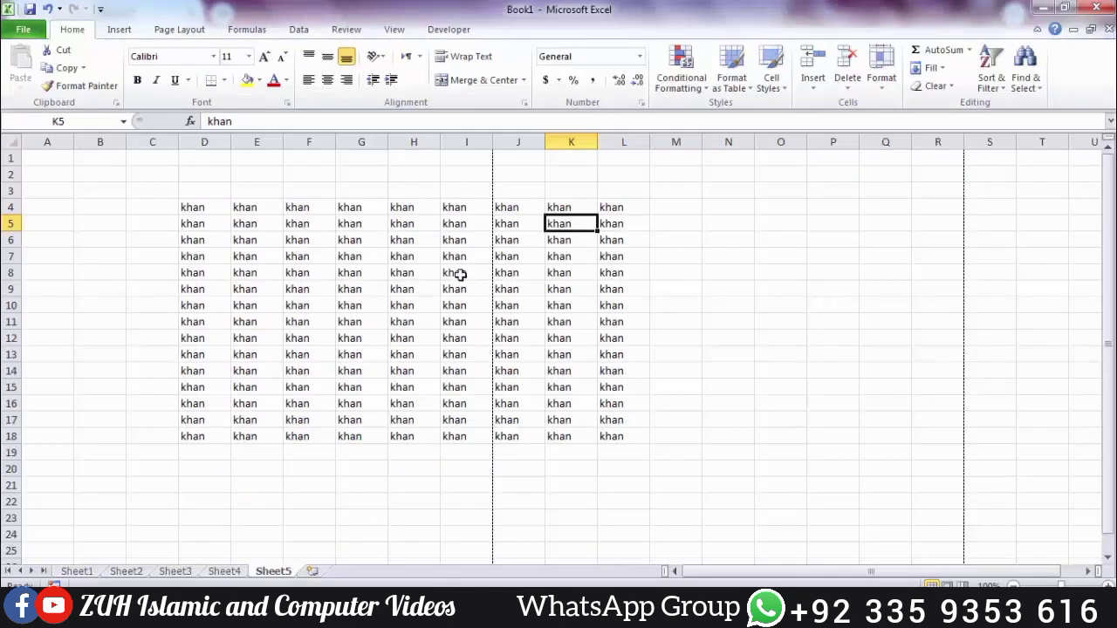
- From I2, Ctrl+arrow to column XFD, row 1048576, column A, back to XFD1, then open the File menu
{"action": "left_click", "coordinate": [452, 177]}
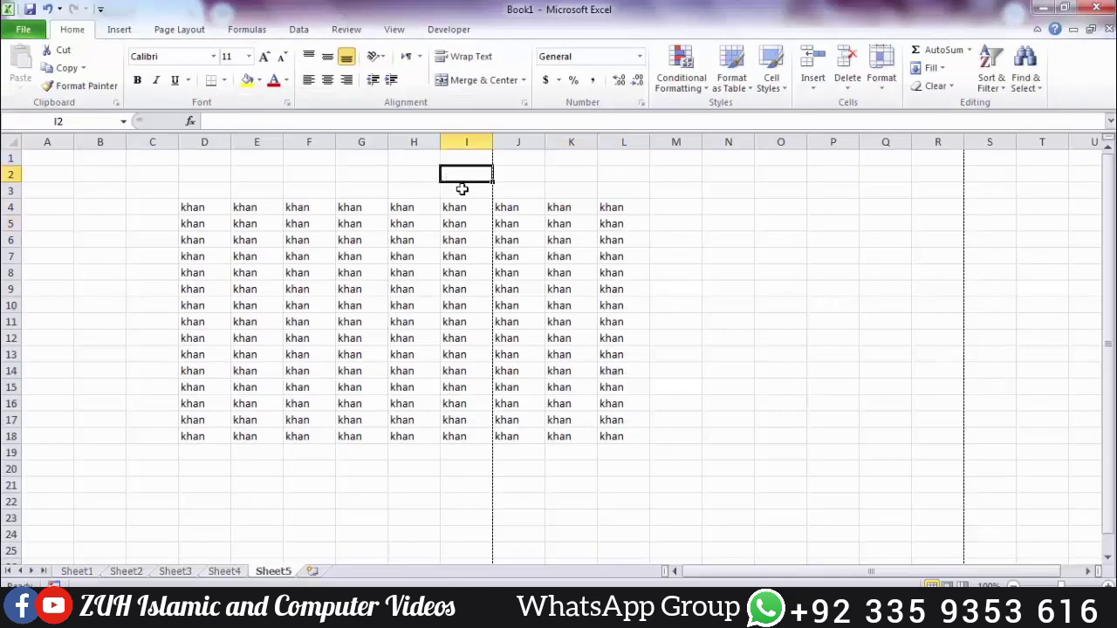
{"action": "key", "text": "ctrl+Right"}
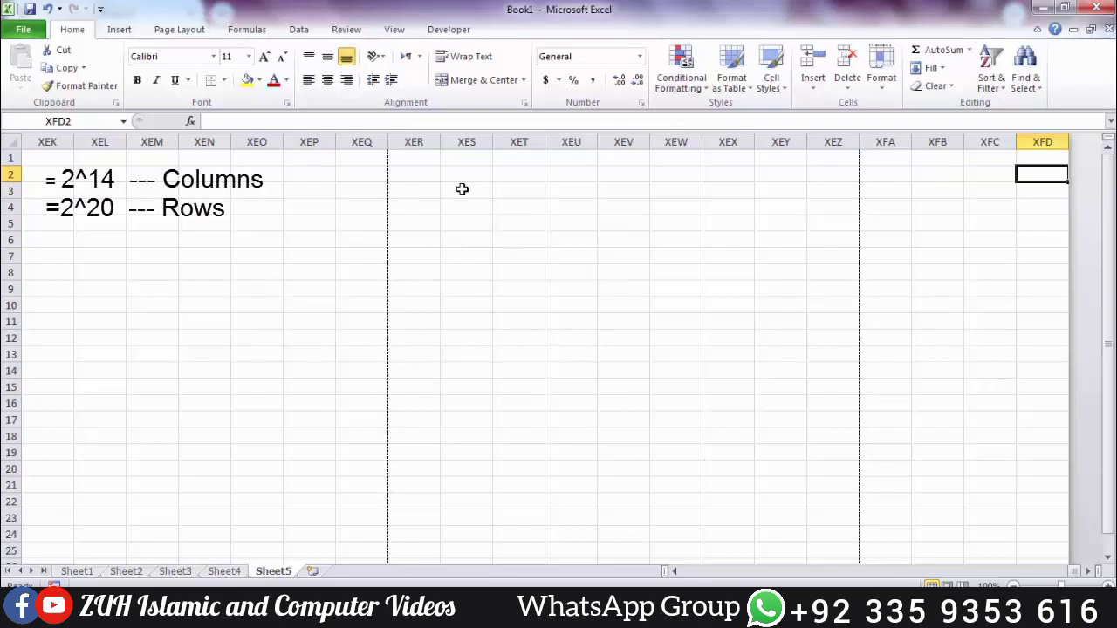
{"action": "key", "text": "ctrl+Down"}
{"action": "key", "text": "ctrl+Left"}
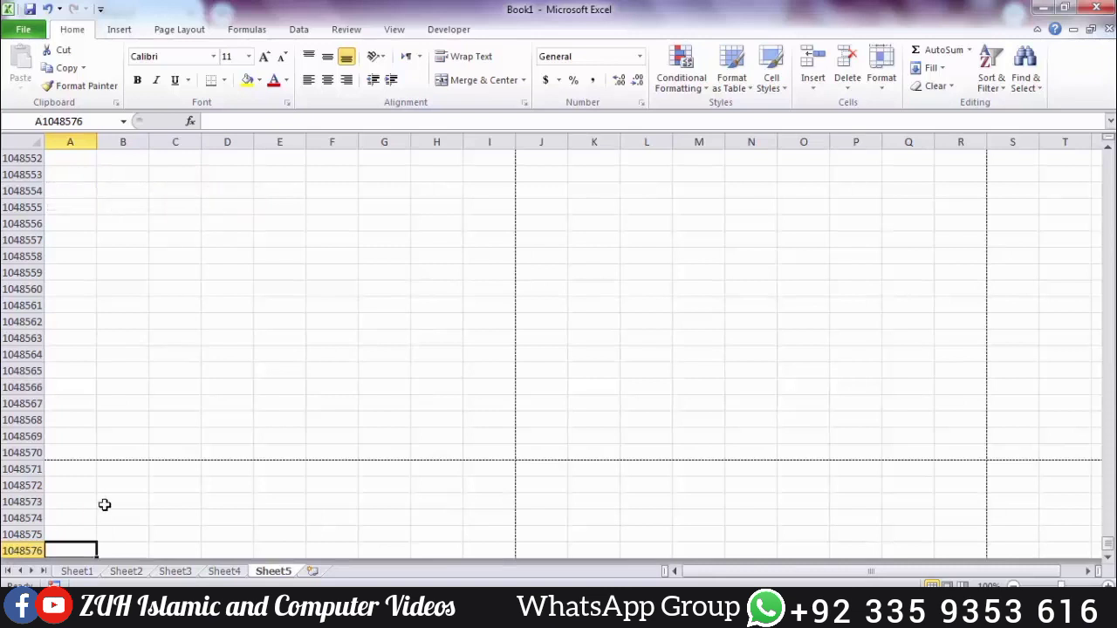
{"action": "key", "text": "ctrl+Up"}
{"action": "key", "text": "ctrl+Right"}
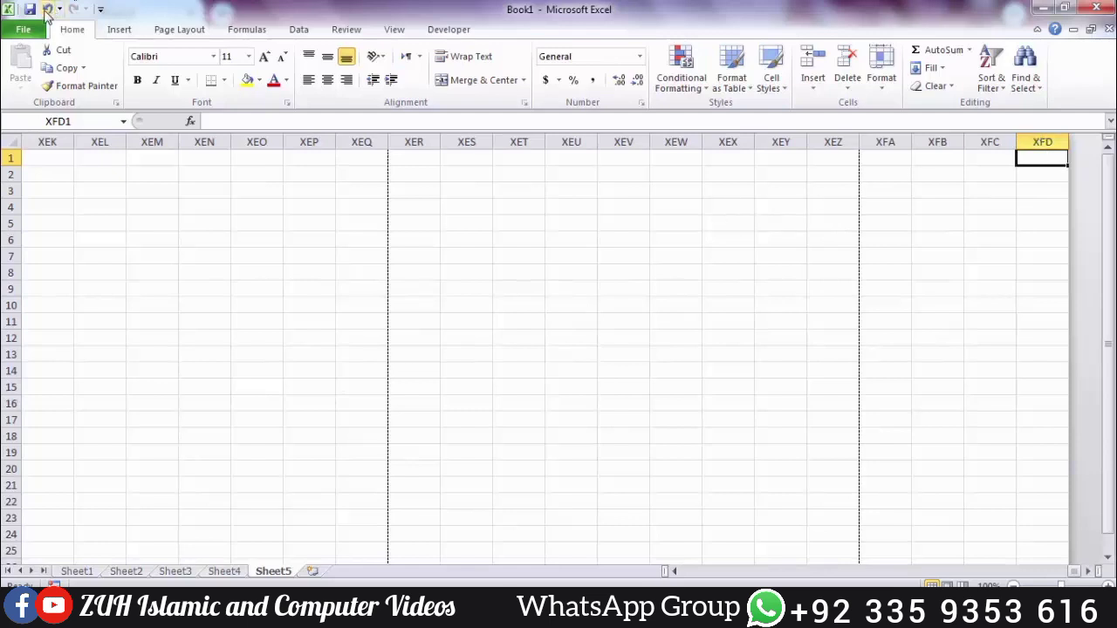
{"action": "key", "text": "alt+f"}
{"action": "left_click", "coordinate": [54, 337]}
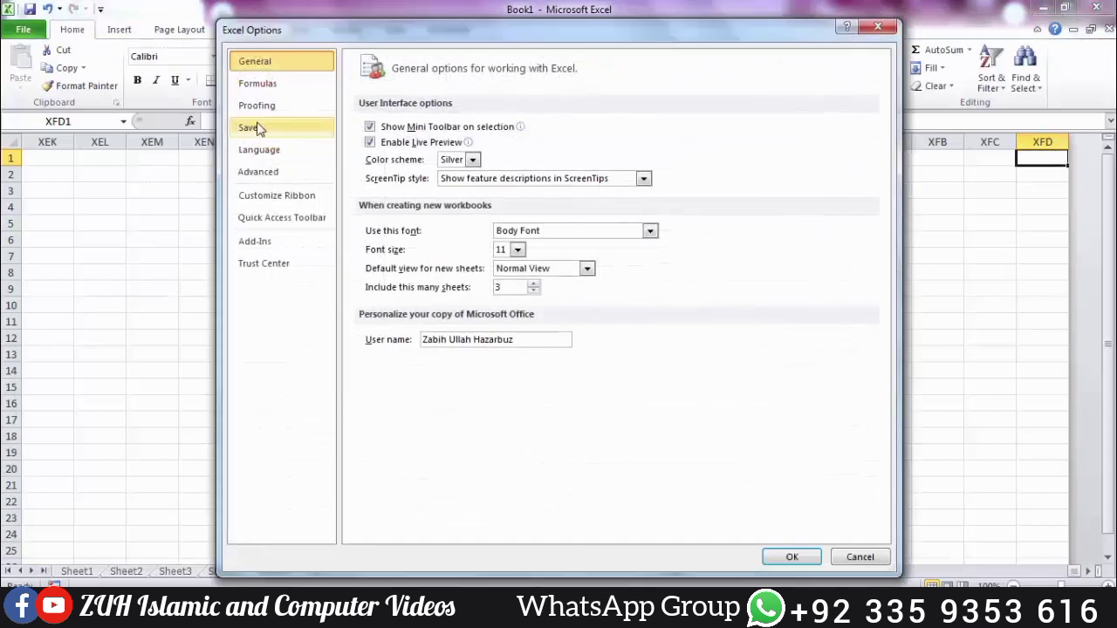
{"action": "left_click", "coordinate": [279, 87]}
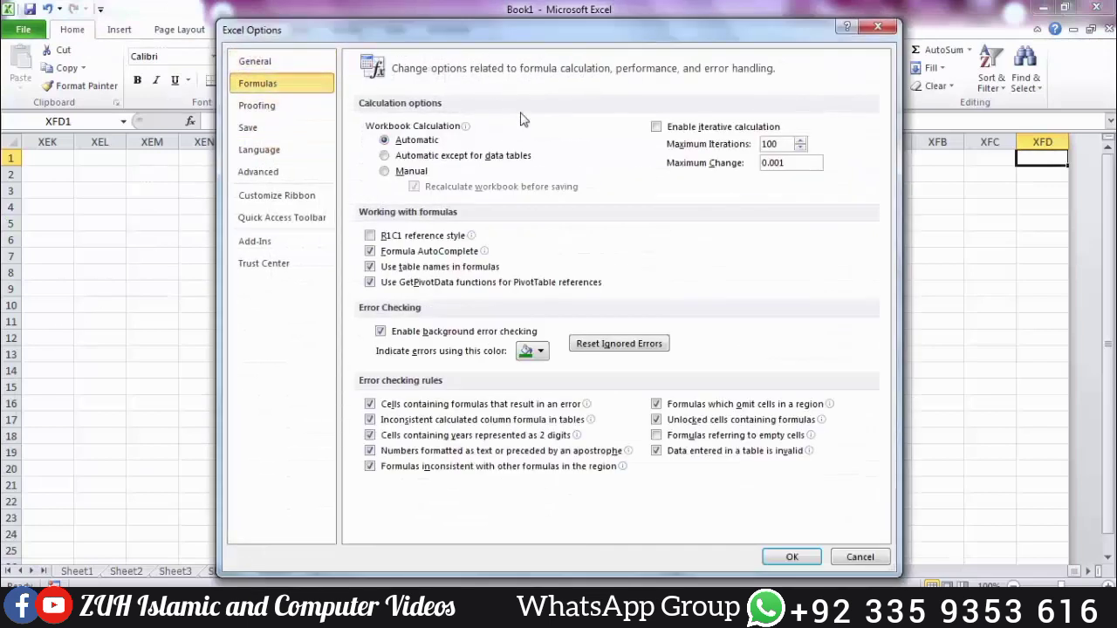
{"action": "left_click", "coordinate": [410, 238]}
{"action": "left_click", "coordinate": [792, 557]}
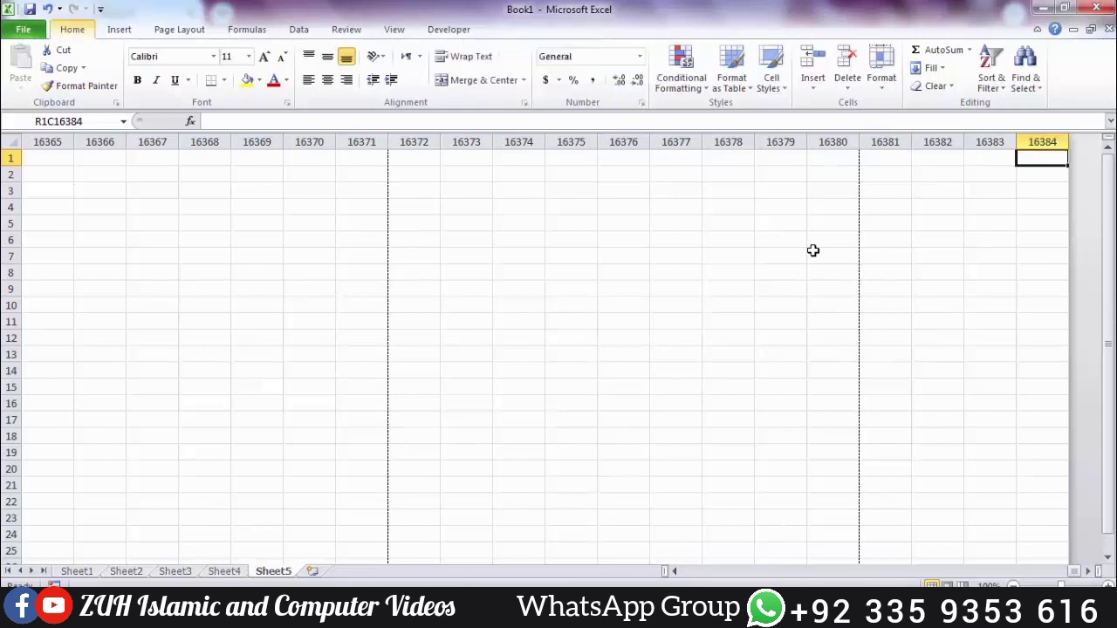
{"action": "key", "text": "alt+t"}
{"action": "key", "text": "o"}
{"action": "left_click", "coordinate": [273, 85]}
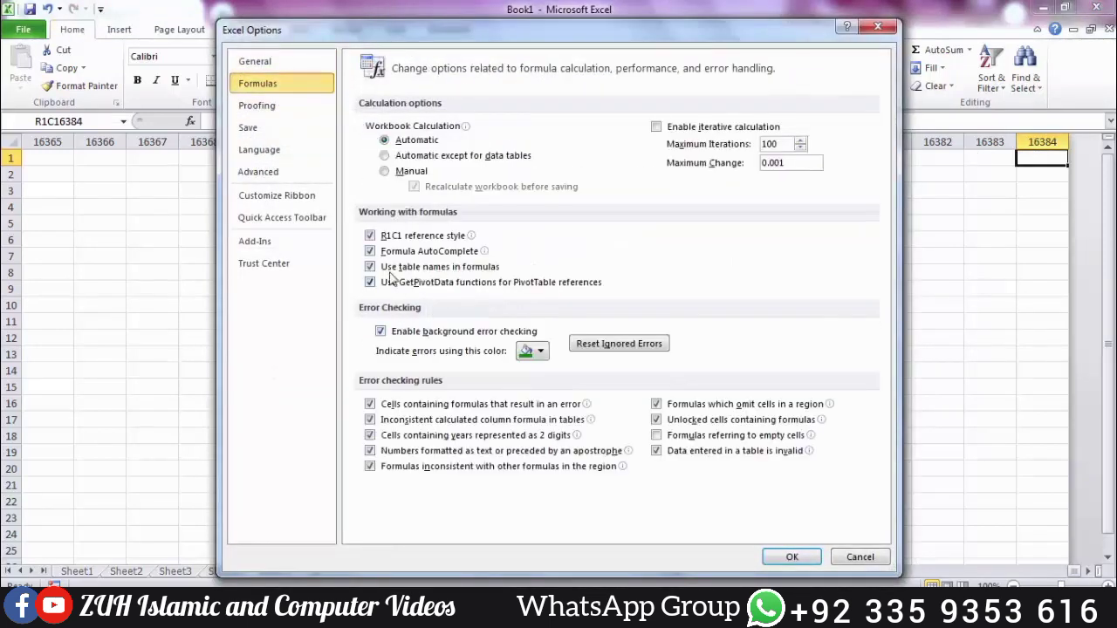
{"action": "left_click", "coordinate": [370, 235]}
{"action": "left_click", "coordinate": [788, 557]}
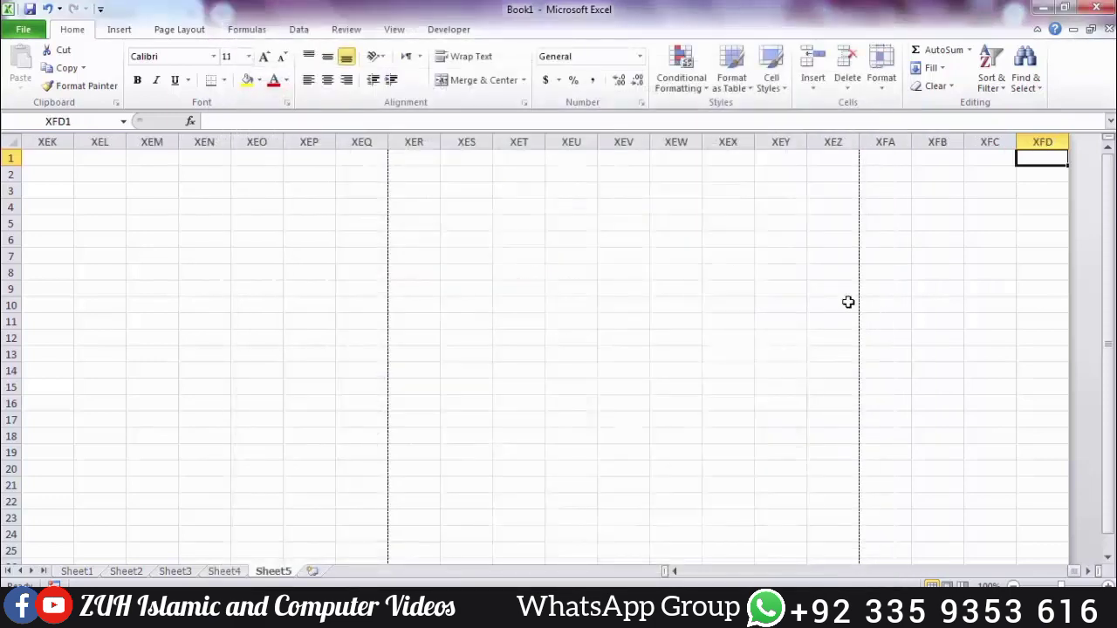
- Return Excel to A1, highlight the executable-name sentence and 'Excel', and demonstrate the Run box
{"action": "key", "text": "ctrl+Home"}
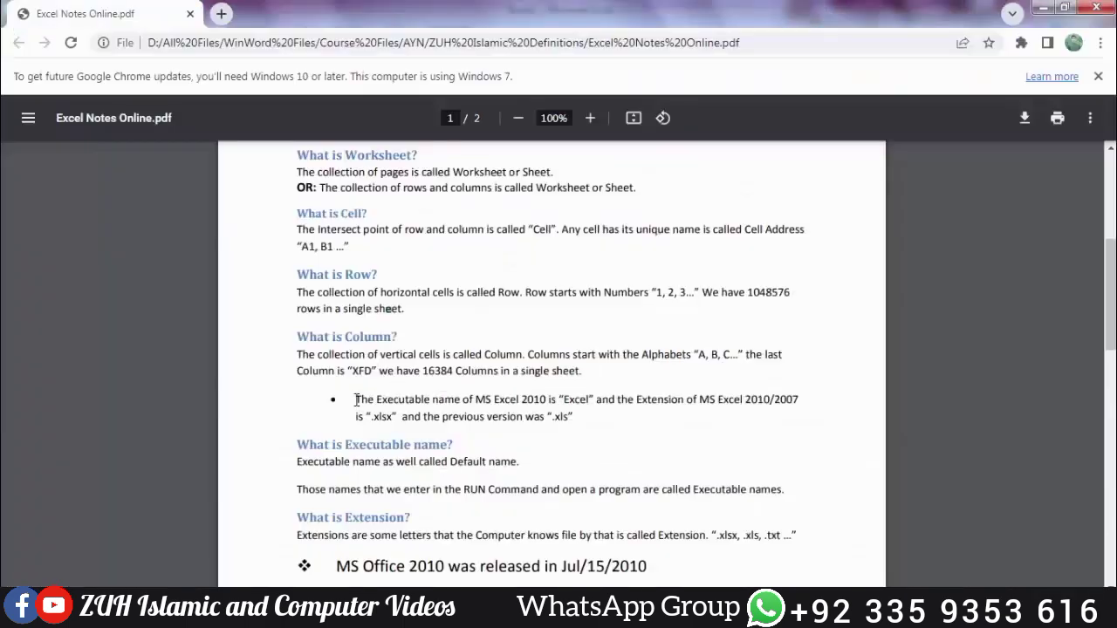
{"action": "left_click_drag", "start_coordinate": [355, 399], "coordinate": [559, 393]}
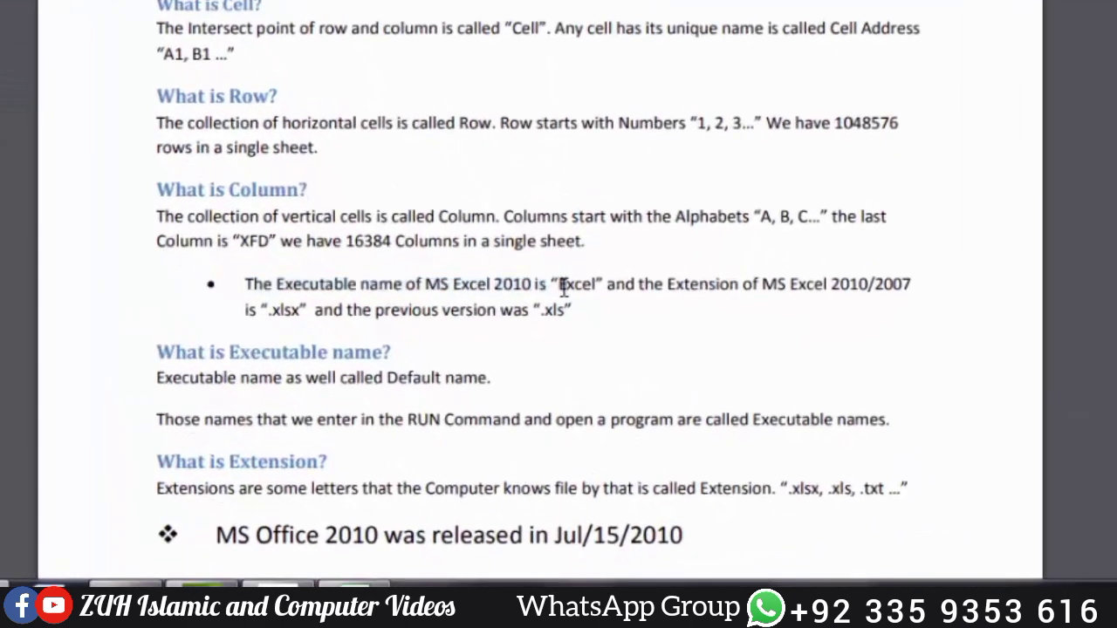
{"action": "double_click", "coordinate": [572, 299]}
{"action": "key", "text": "super+r"}
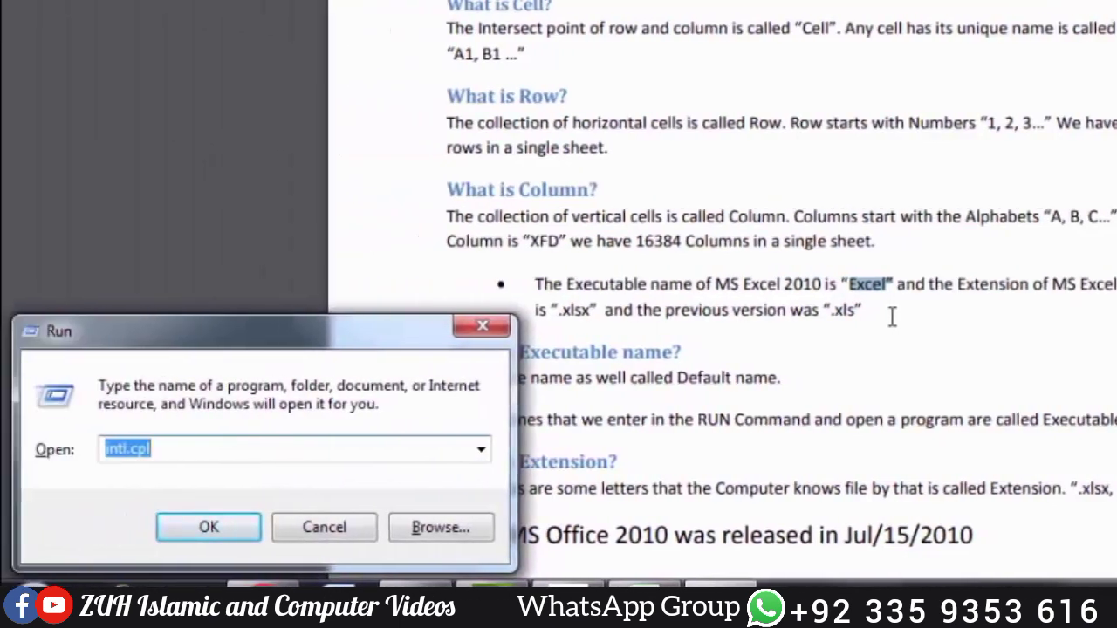
{"action": "key", "text": "Return"}
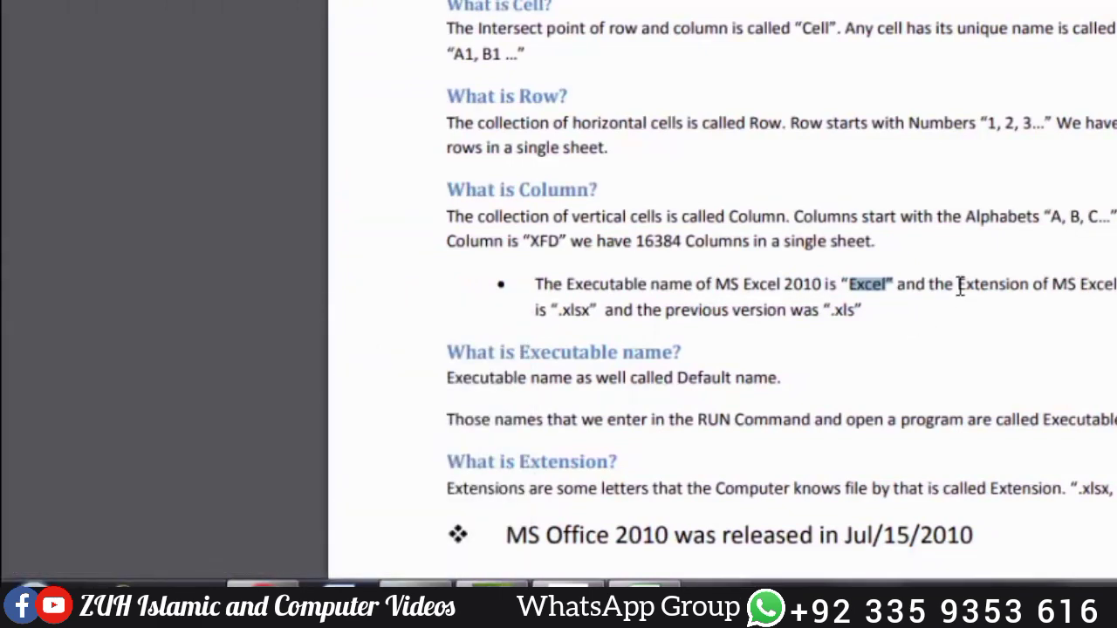
- Highlight 'Extension of MS Excel 2010/2007', the .xlsx extension, and the older .xls extension
{"action": "double_click", "coordinate": [925, 283]}
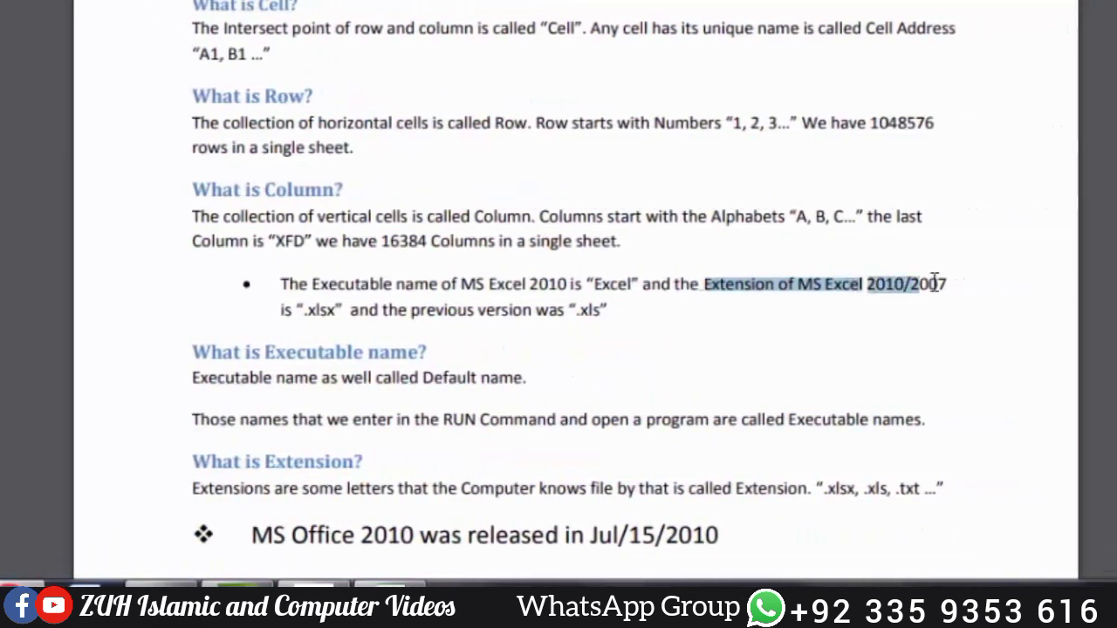
{"action": "left_click_drag", "start_coordinate": [968, 278], "coordinate": [947, 284]}
{"action": "left_click_drag", "start_coordinate": [298, 310], "coordinate": [333, 310]}
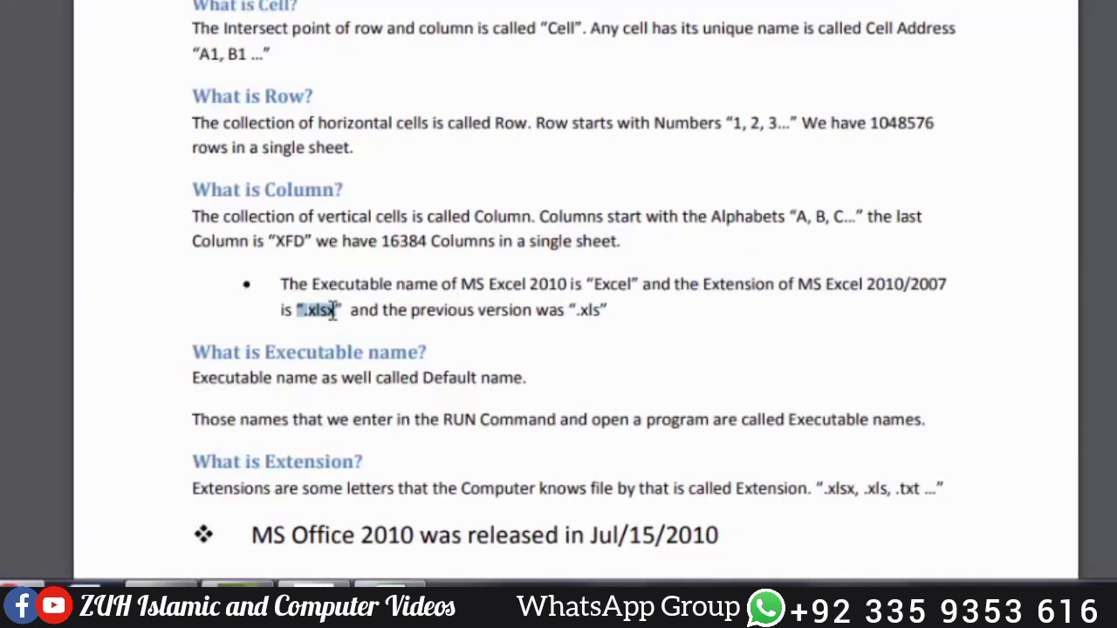
{"action": "left_click", "coordinate": [592, 310]}
{"action": "left_click_drag", "start_coordinate": [580, 310], "coordinate": [603, 311]}
{"action": "left_click_drag", "start_coordinate": [304, 311], "coordinate": [339, 312]}
{"action": "left_click", "coordinate": [401, 318]}
- Scroll the handout, try running 'microsoexcel', and close the wrong window it opens
{"action": "scroll", "coordinate": [398, 317], "scroll_direction": "down", "scroll_amount": 3}
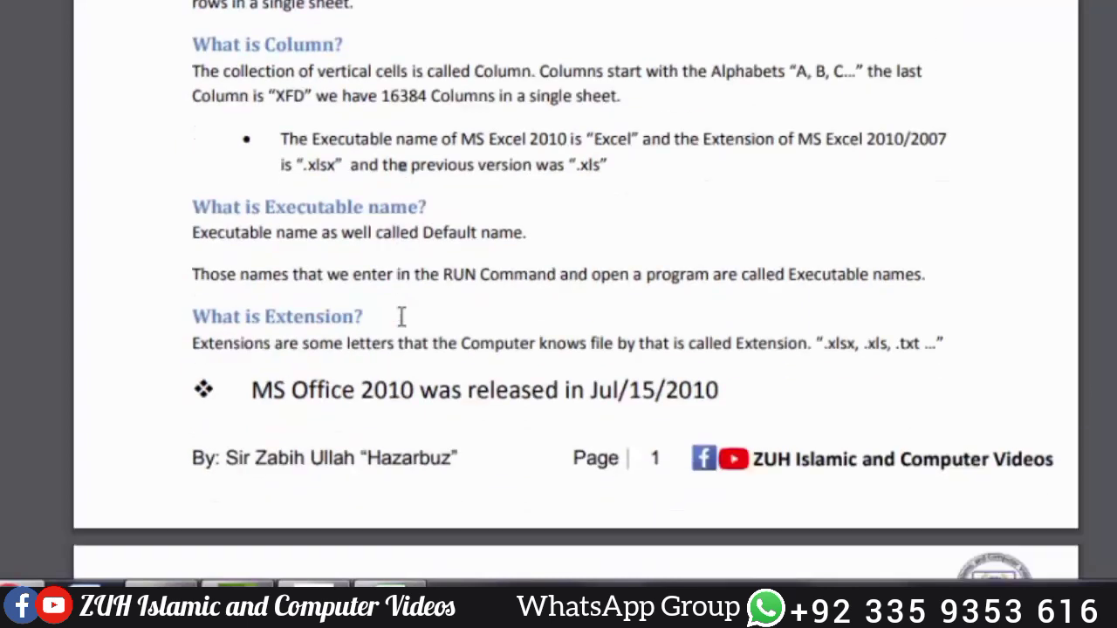
{"action": "scroll", "coordinate": [399, 316], "scroll_direction": "down", "scroll_amount": 3}
{"action": "type", "text": "msexcel"}
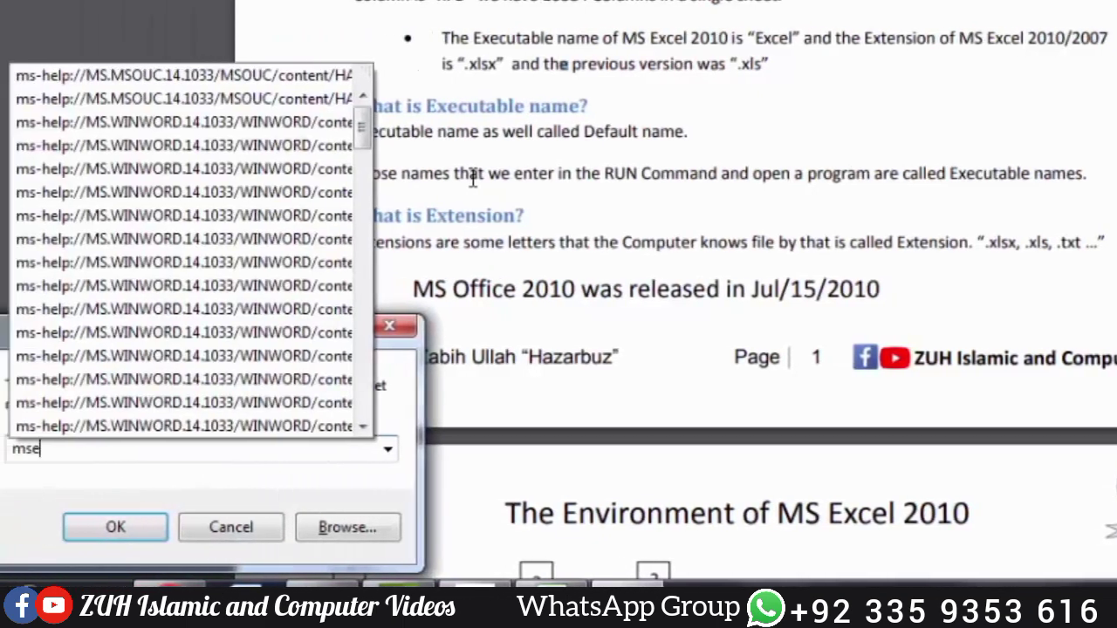
{"action": "type", "text": "mi"}
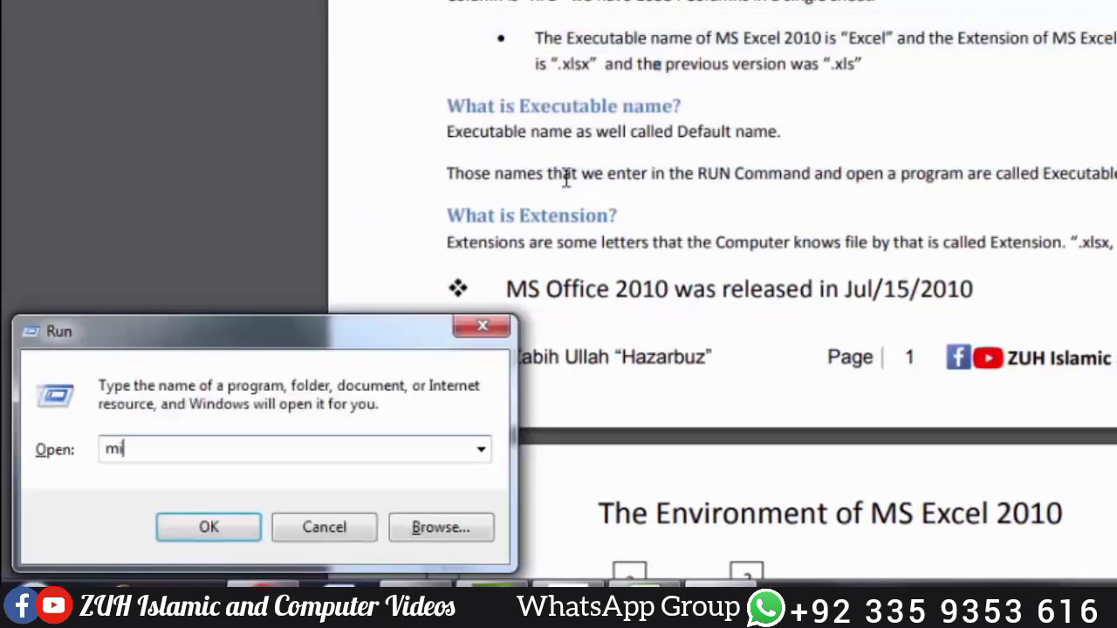
{"action": "type", "text": "croso"}
{"action": "type", "text": "excel"}
{"action": "key", "text": "Return"}
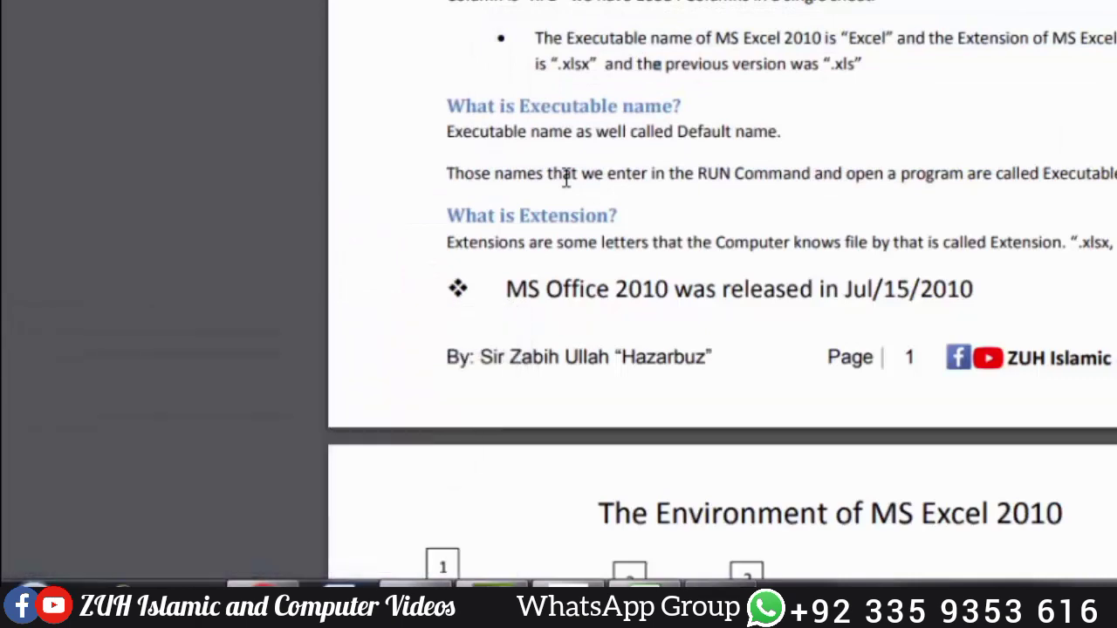
{"action": "key", "text": "alt+F4"}
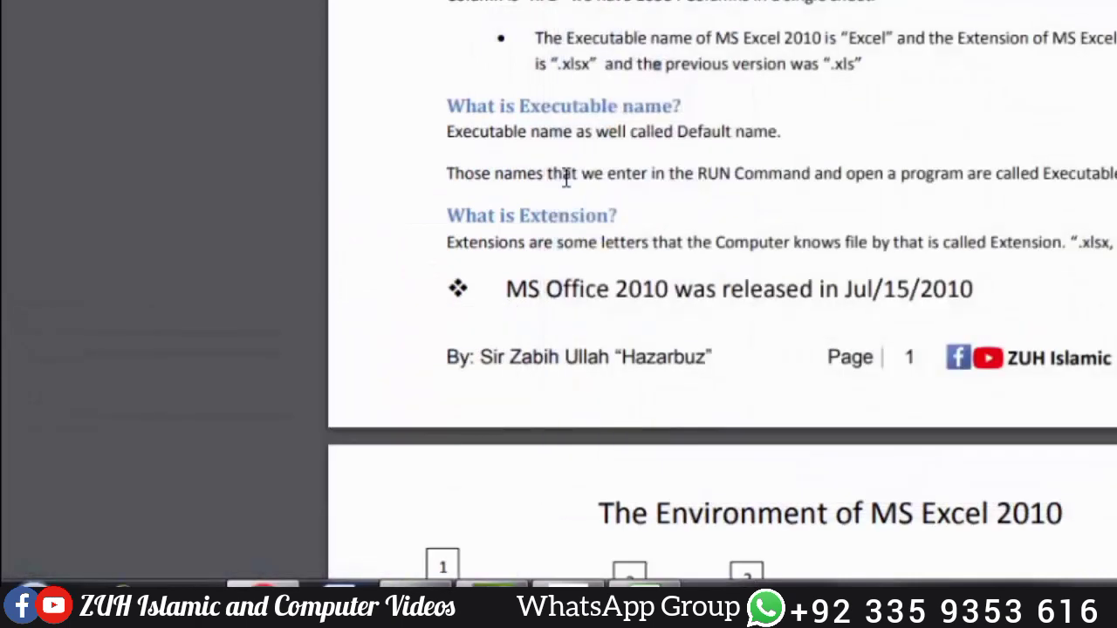
- Launch Excel 2010 by running 'excel' from the Run box
{"action": "key", "text": "super+r"}
{"action": "type", "text": "excel"}
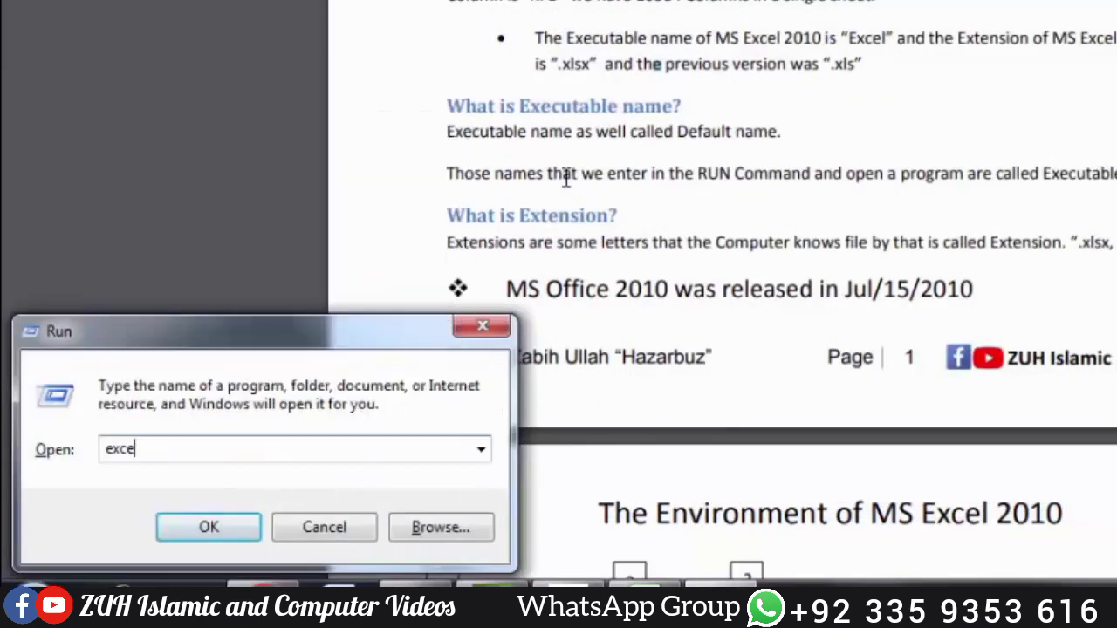
{"action": "key", "text": "Return"}
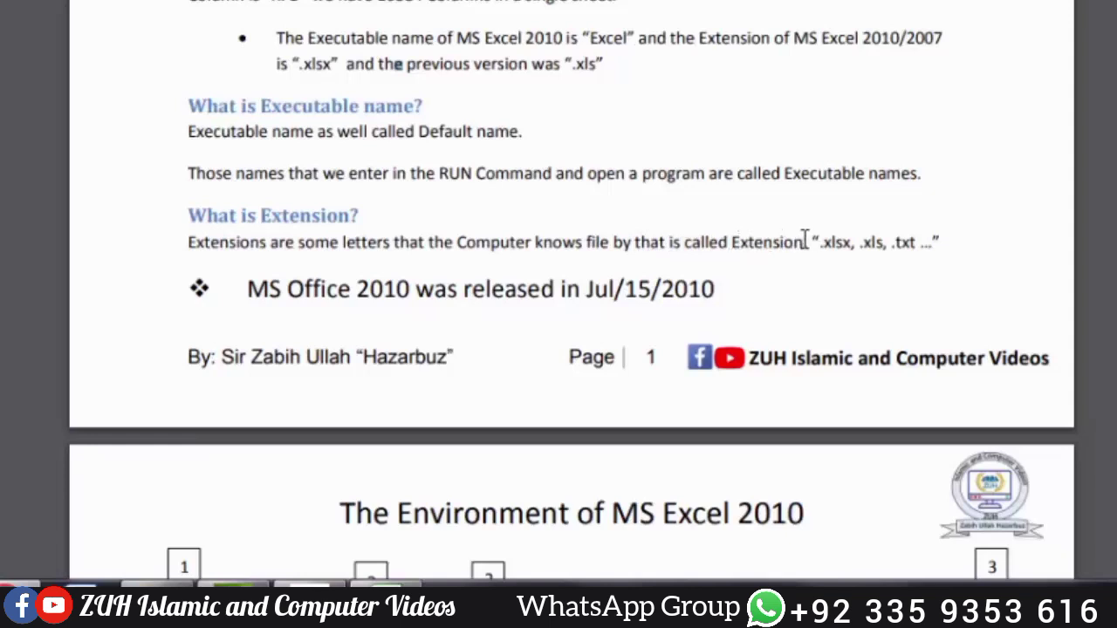
- Highlight the xlsx, xls and txt examples in the Extensions line of the notes
{"action": "double_click", "coordinate": [839, 243]}
{"action": "double_click", "coordinate": [870, 243]}
{"action": "double_click", "coordinate": [905, 243]}
{"action": "left_click", "coordinate": [927, 248]}
- Highlight the MS Office 2010 release line and its date Jul/15/2010
{"action": "left_click_drag", "start_coordinate": [249, 289], "coordinate": [719, 287]}
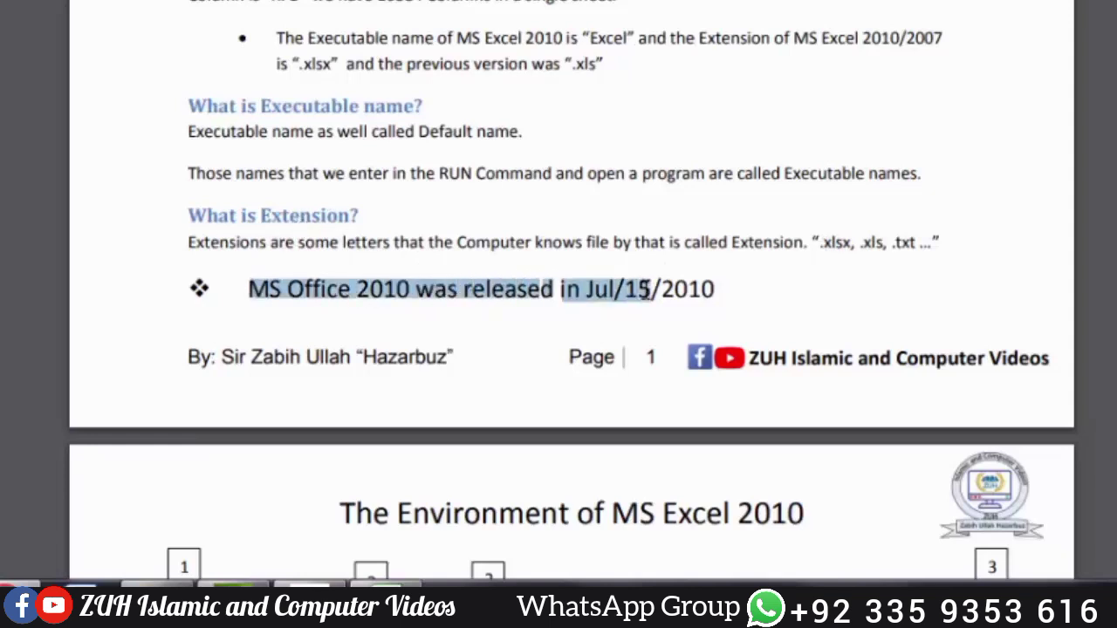
{"action": "left_click", "coordinate": [730, 290]}
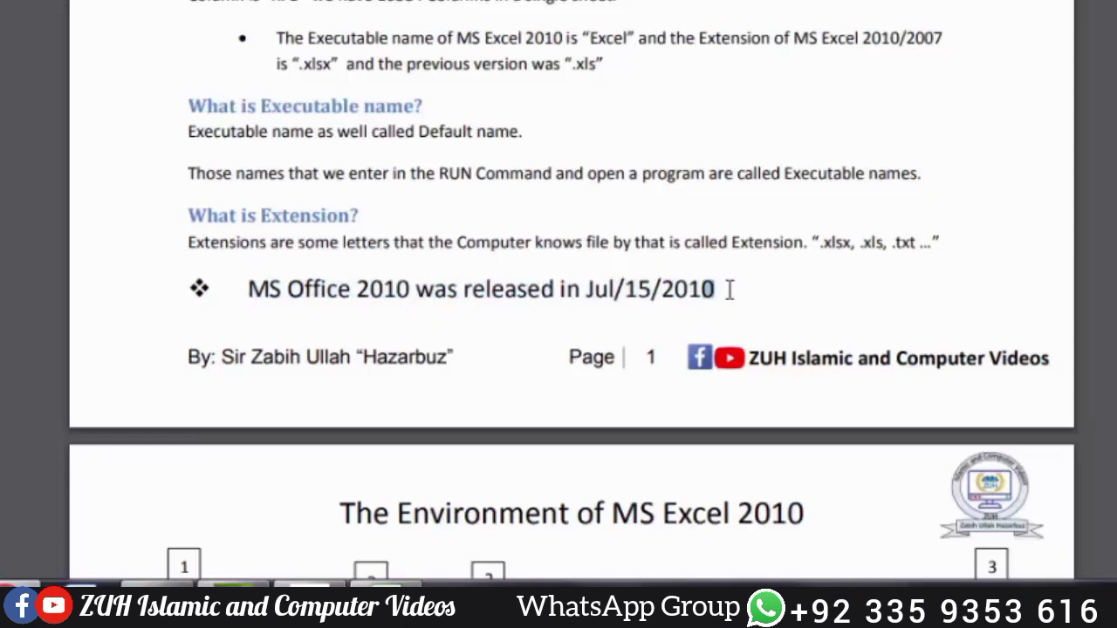
{"action": "left_click_drag", "start_coordinate": [588, 297], "coordinate": [718, 295]}
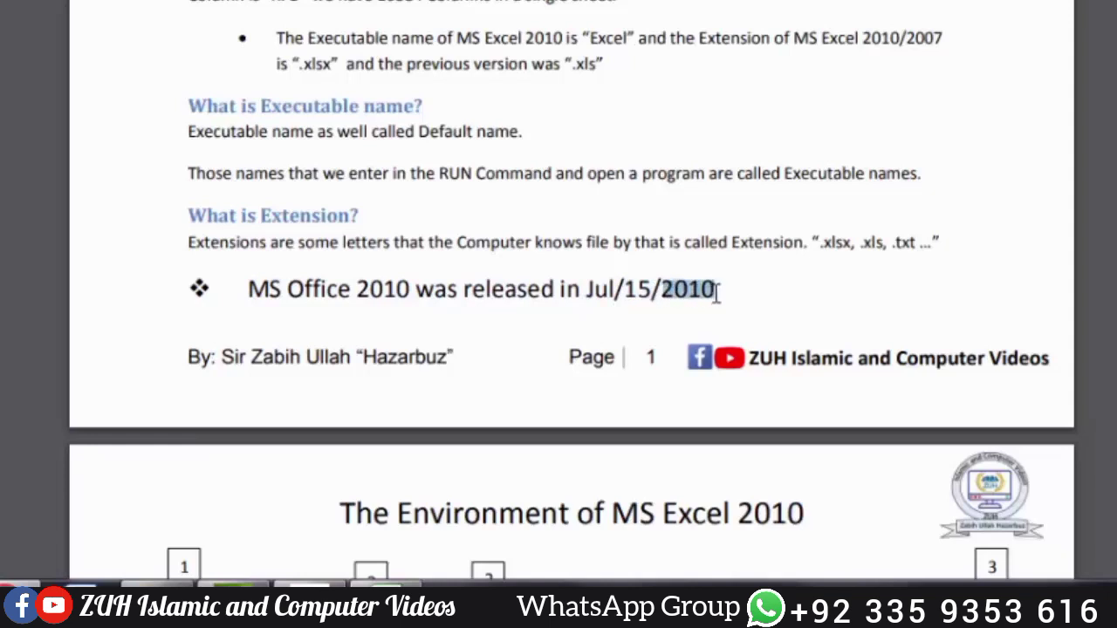
{"action": "left_click_drag", "start_coordinate": [583, 297], "coordinate": [717, 295]}
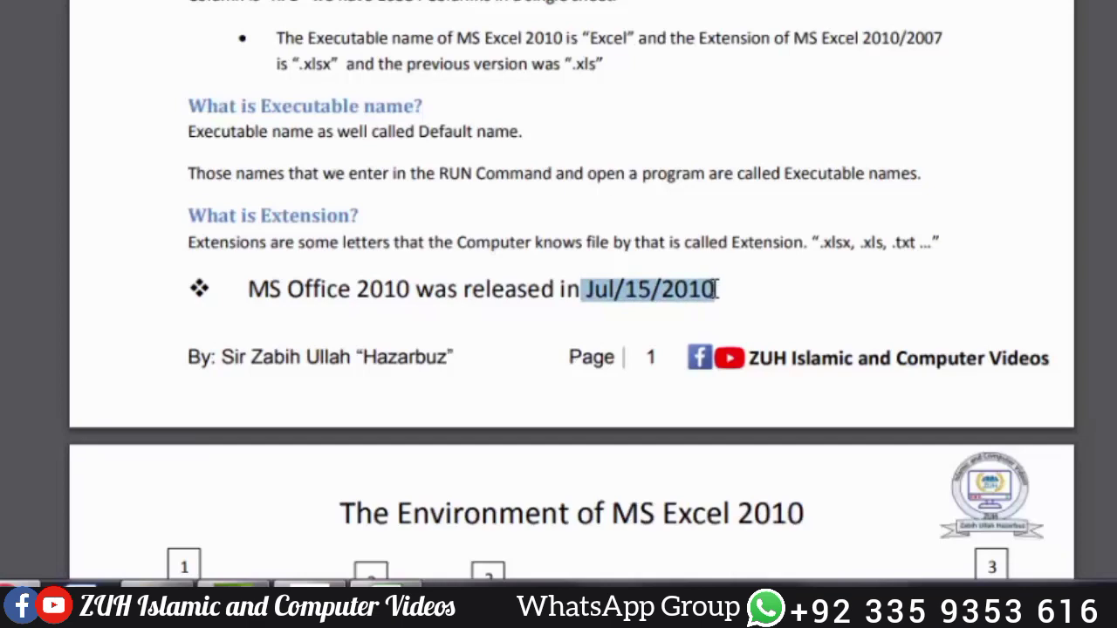
{"action": "left_click", "coordinate": [718, 295]}
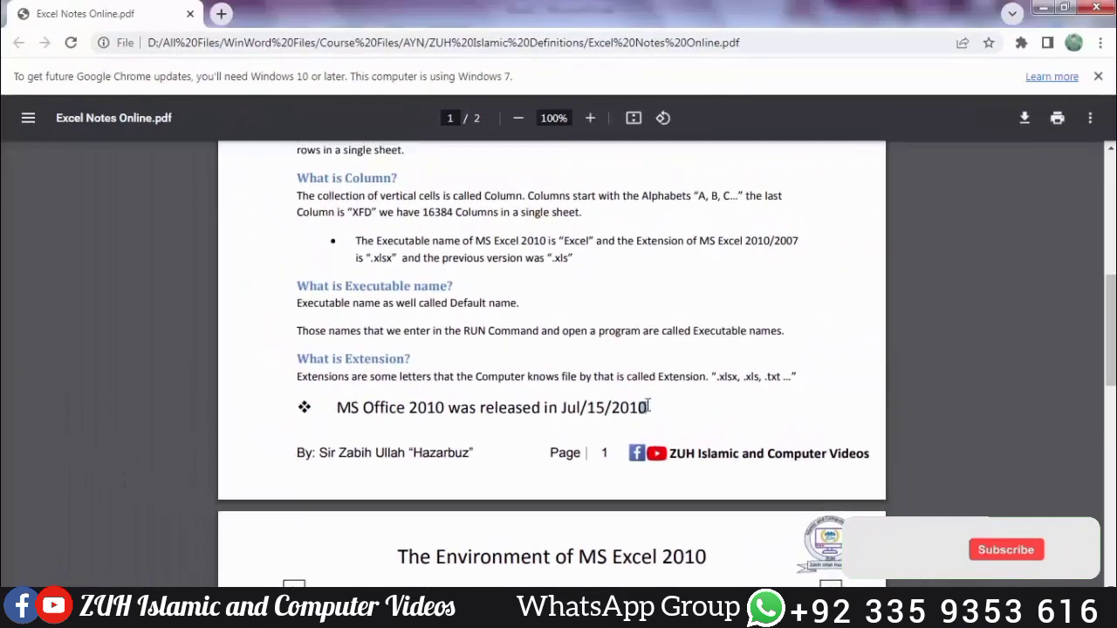
- Scroll the PDF up to 'What is MS Excel Program?' at the top of page 1
{"action": "scroll", "coordinate": [648, 404], "scroll_direction": "up", "scroll_amount": 10}
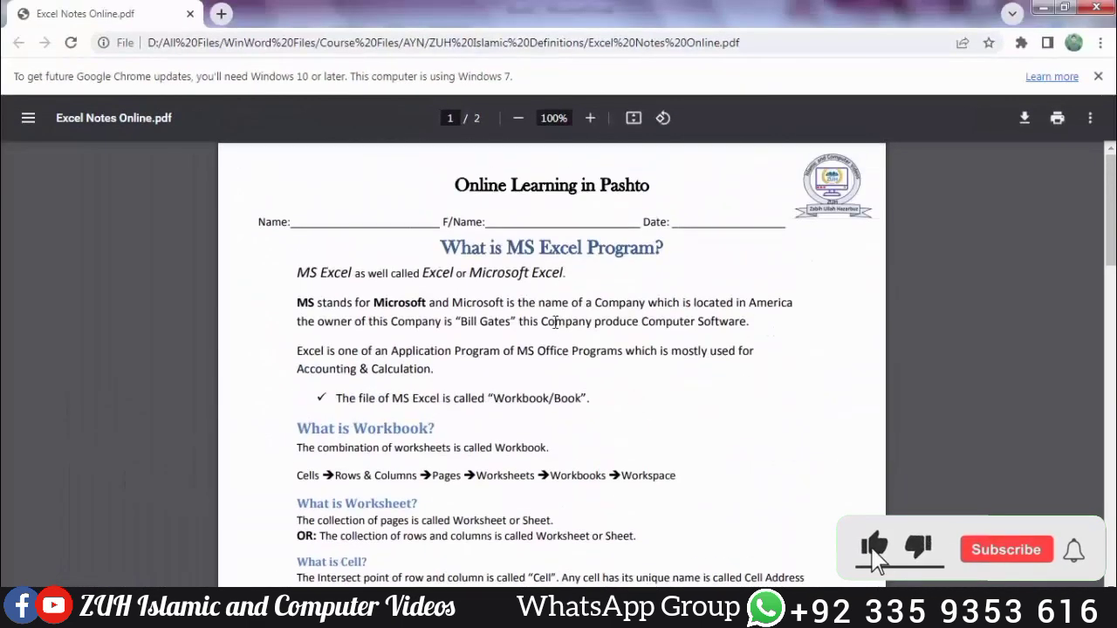